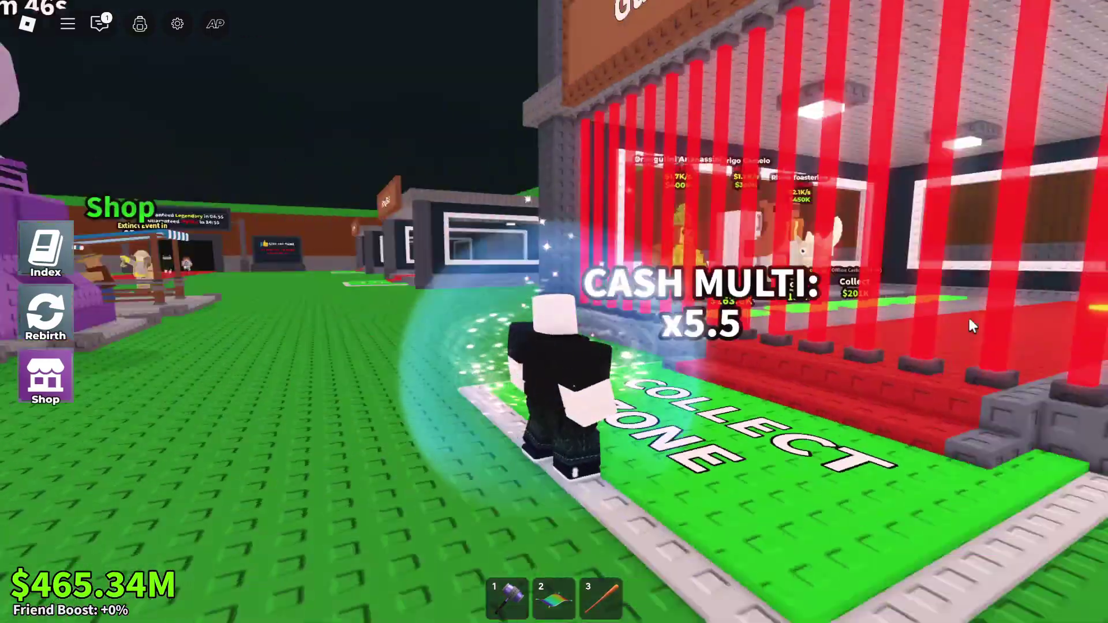
{"action": "key", "text": "s"}
{"action": "key", "text": "s"}
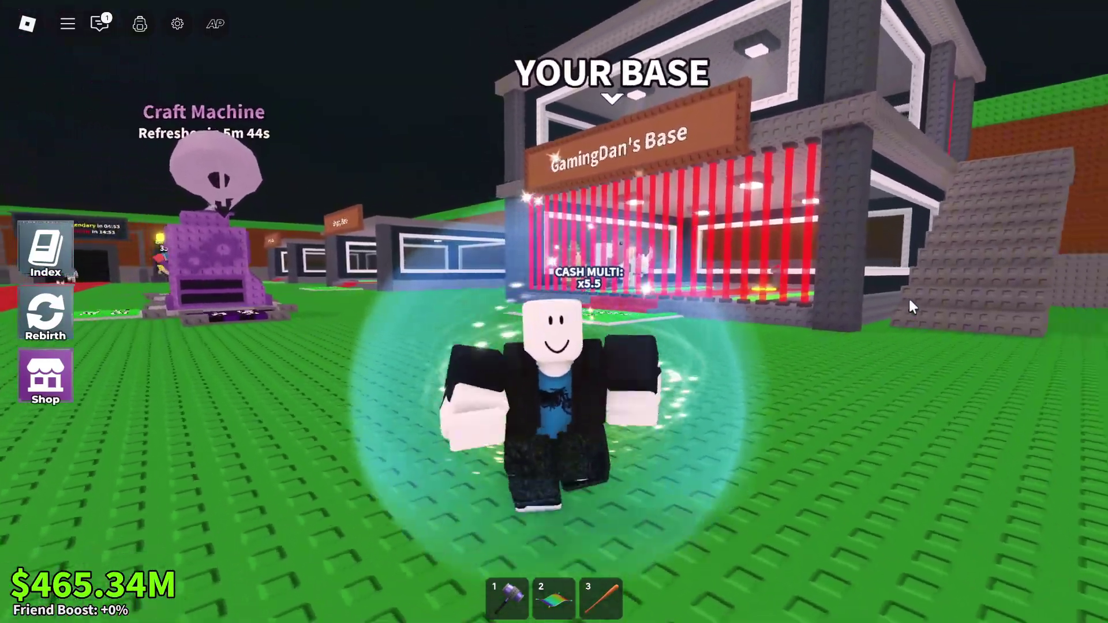
{"action": "key", "text": "w"}
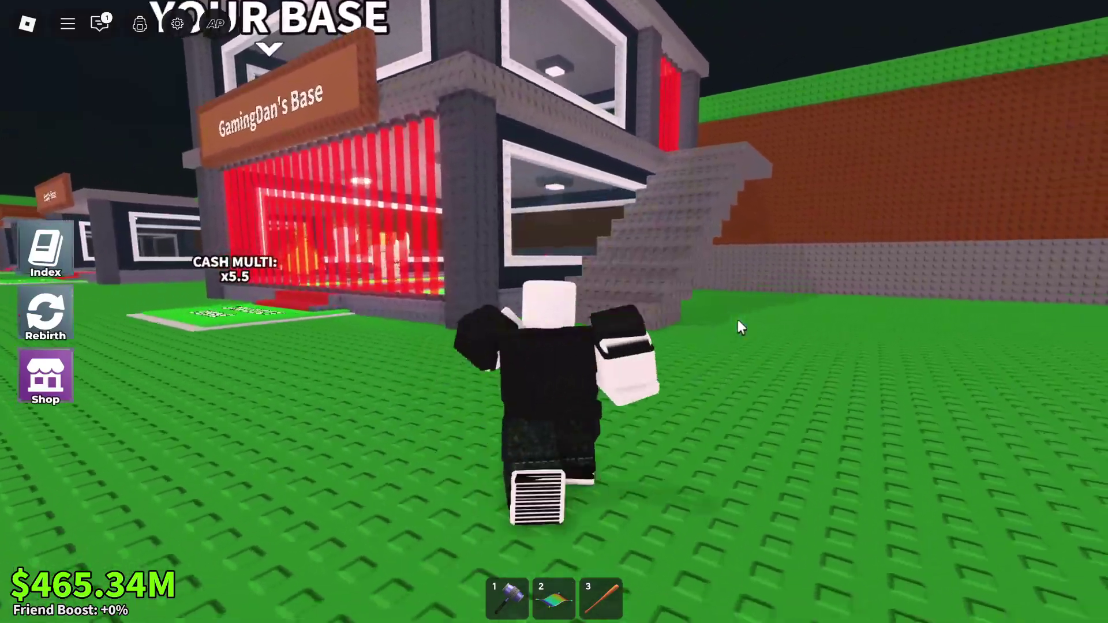
{"action": "key", "text": "s"}
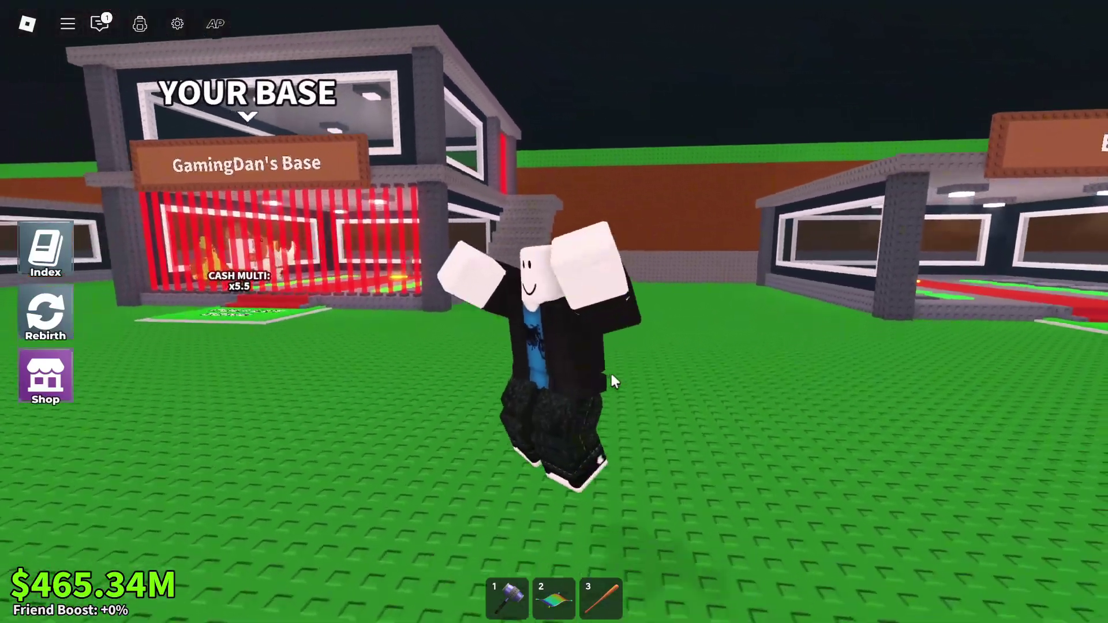
{"action": "key", "text": "s"}
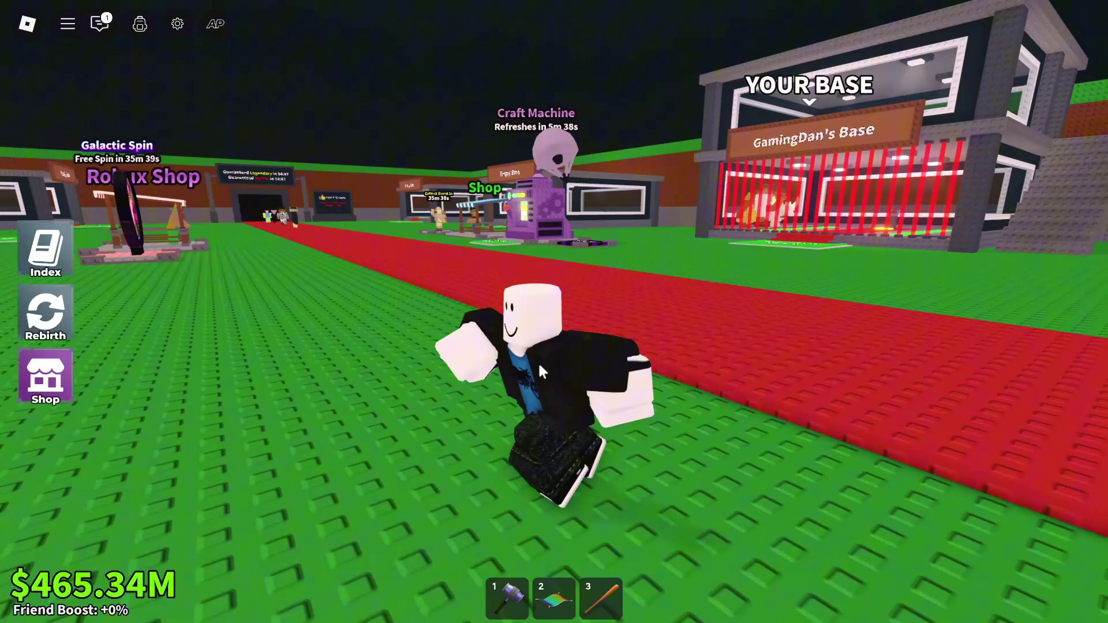
{"action": "key", "text": "s"}
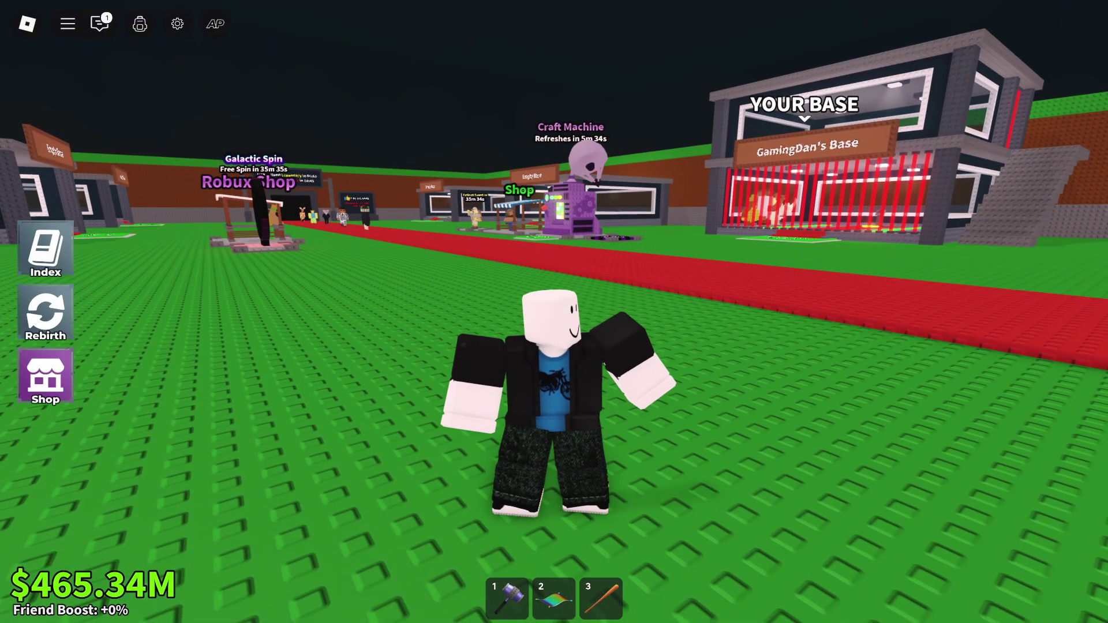
- Enable the Display Capture source in OBS, and switch to Chrome to show the top of the Steal a Brainrot game page
{"action": "left_click", "coordinate": [416, 418]}
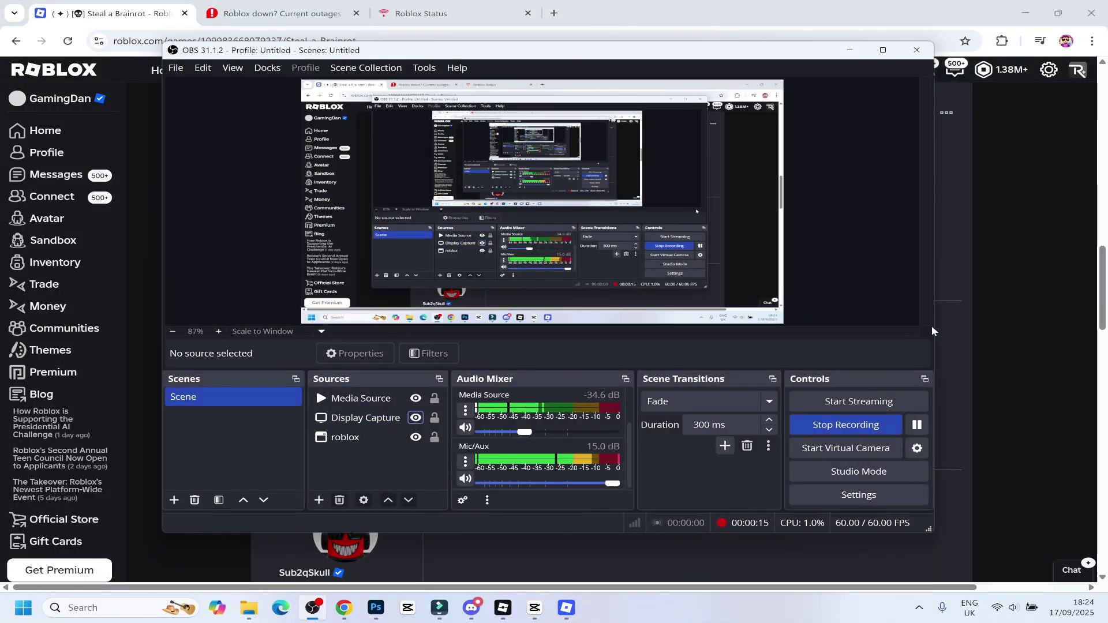
{"action": "left_click", "coordinate": [1037, 303]}
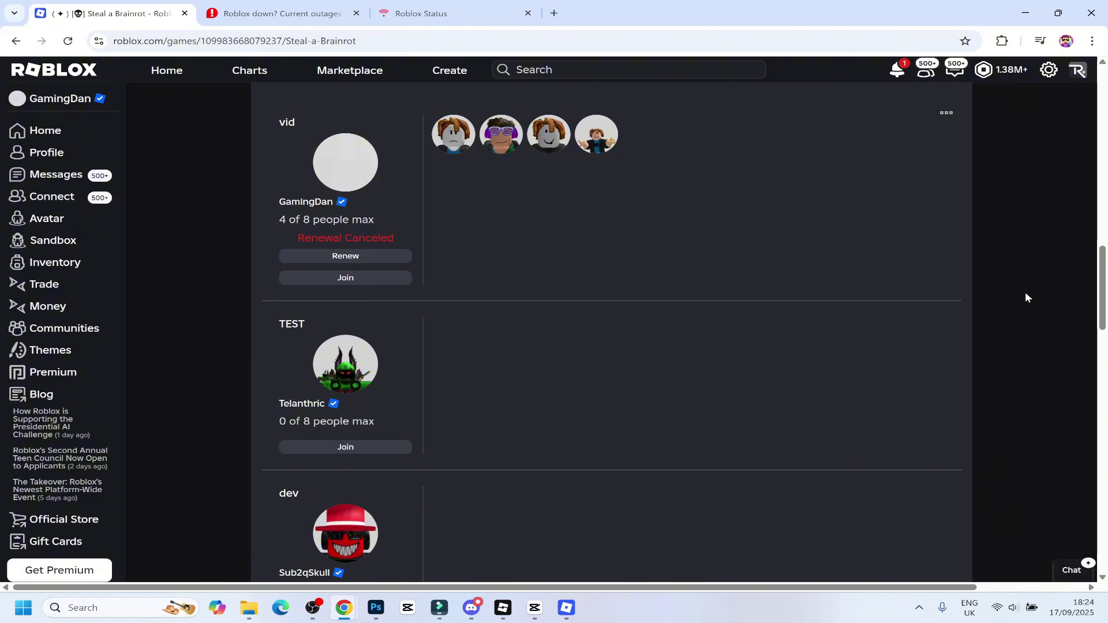
{"action": "scroll", "coordinate": [1025, 296], "scroll_direction": "up", "scroll_amount": 15}
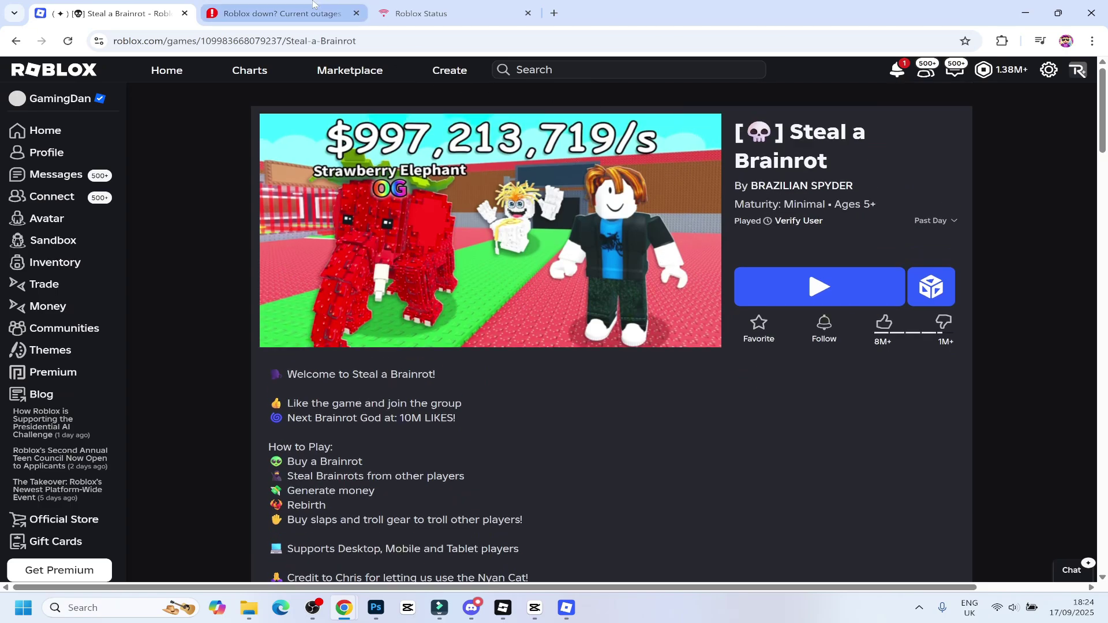
- Check Roblox's outage reports on Downdetector and its service status on status.roblox.com, and return to the Steal a Brainrot page
{"action": "left_click", "coordinate": [274, 13]}
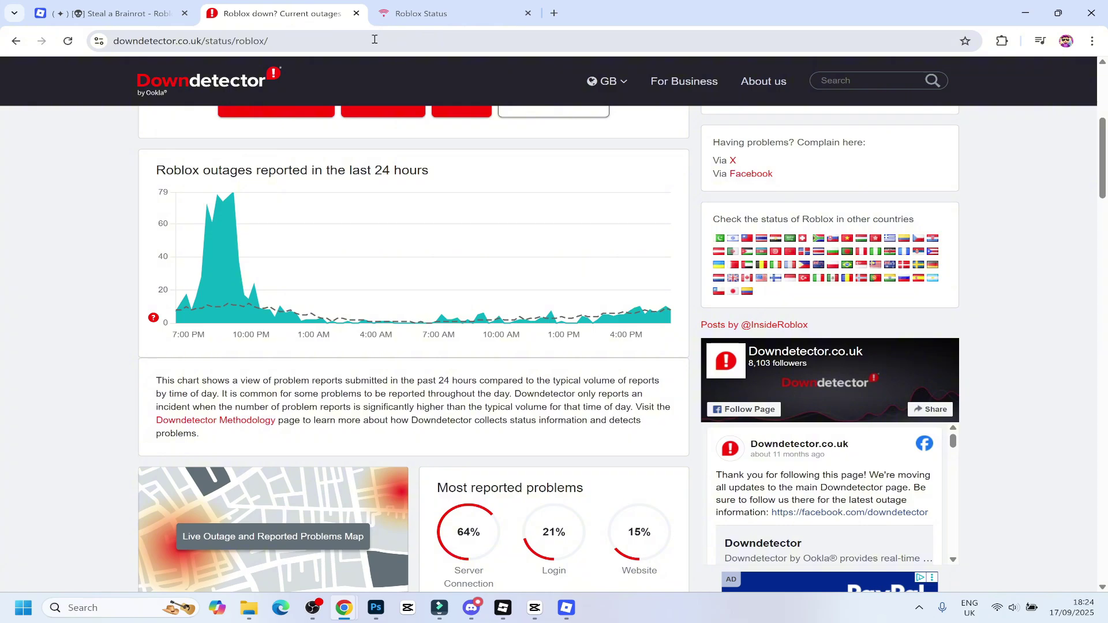
{"action": "scroll", "coordinate": [255, 292], "scroll_direction": "up", "scroll_amount": 1}
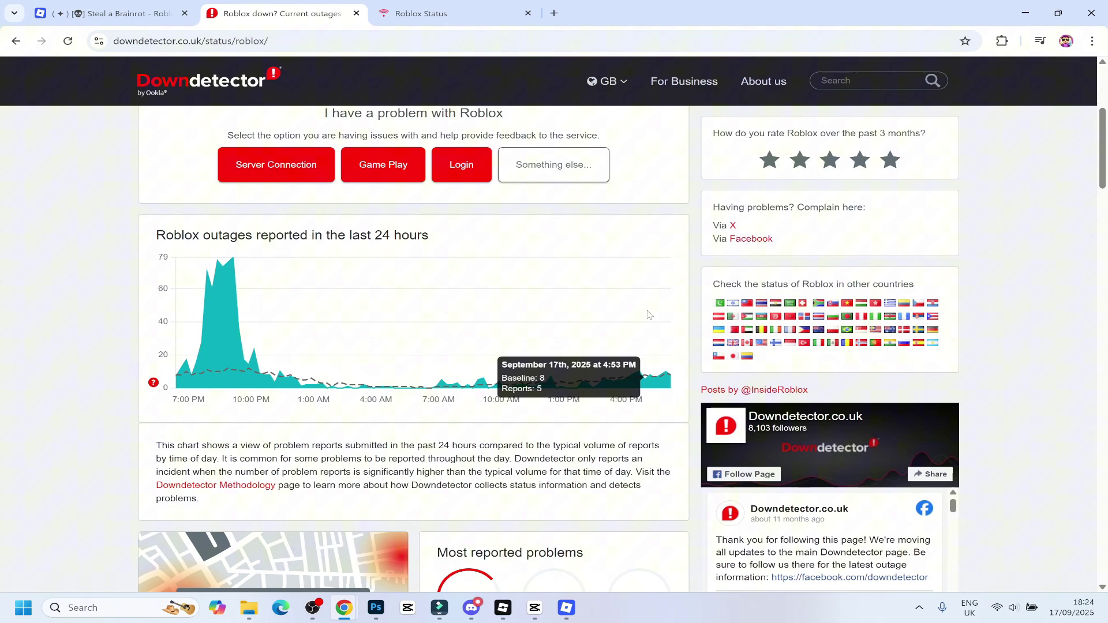
{"action": "left_click", "coordinate": [420, 13]}
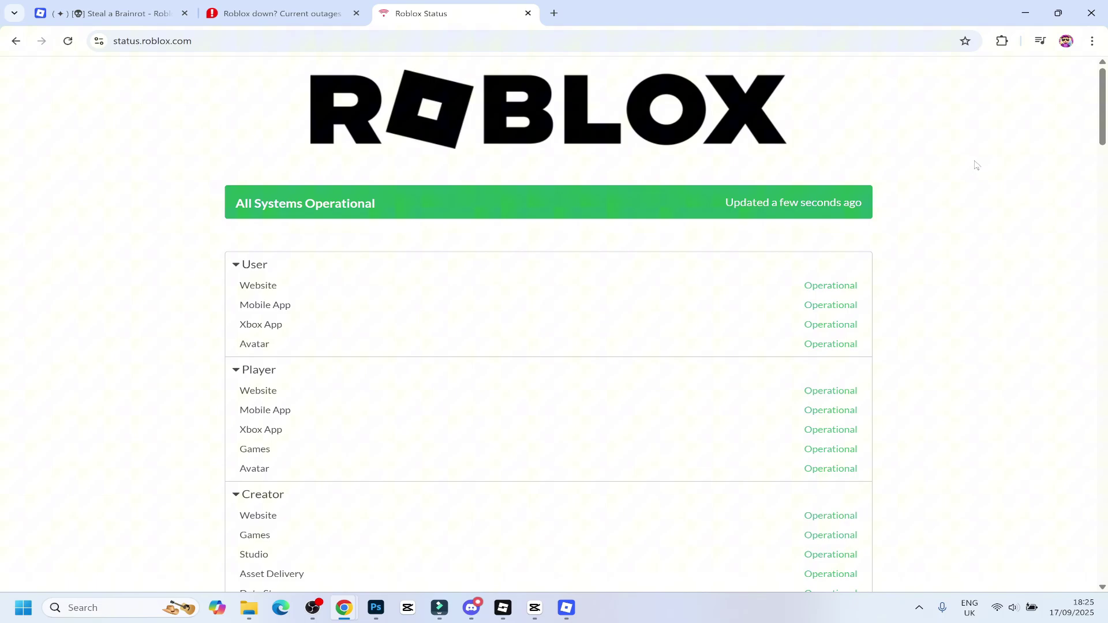
{"action": "left_click", "coordinate": [119, 5]}
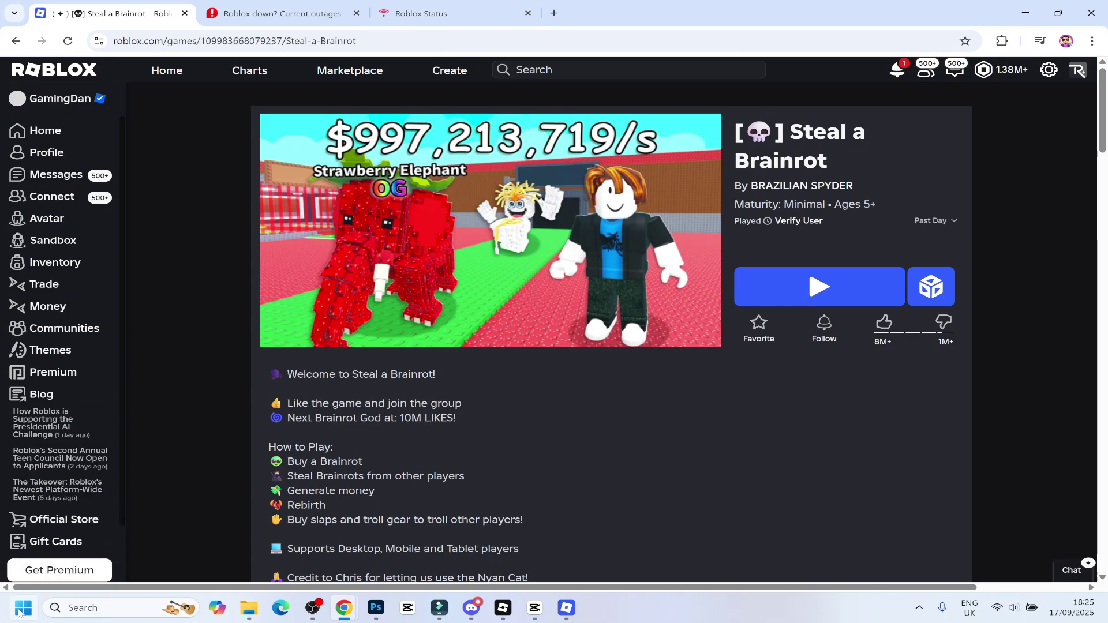
- View the Windows power options for restarting the computer, and dismiss them without choosing one
{"action": "left_click", "coordinate": [22, 609]}
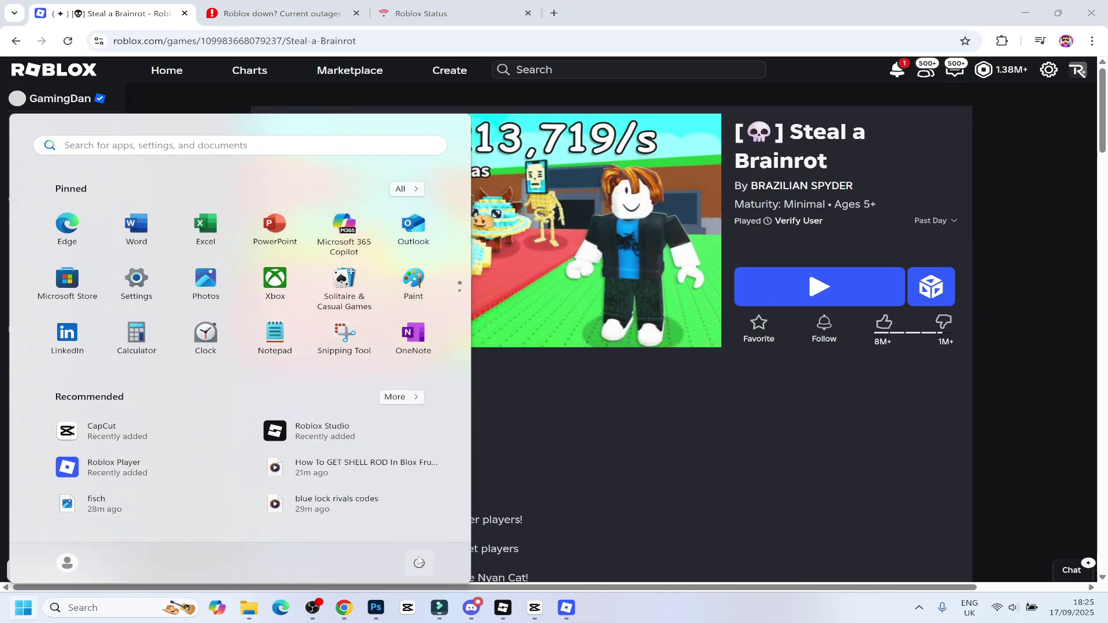
{"action": "left_click", "coordinate": [419, 563]}
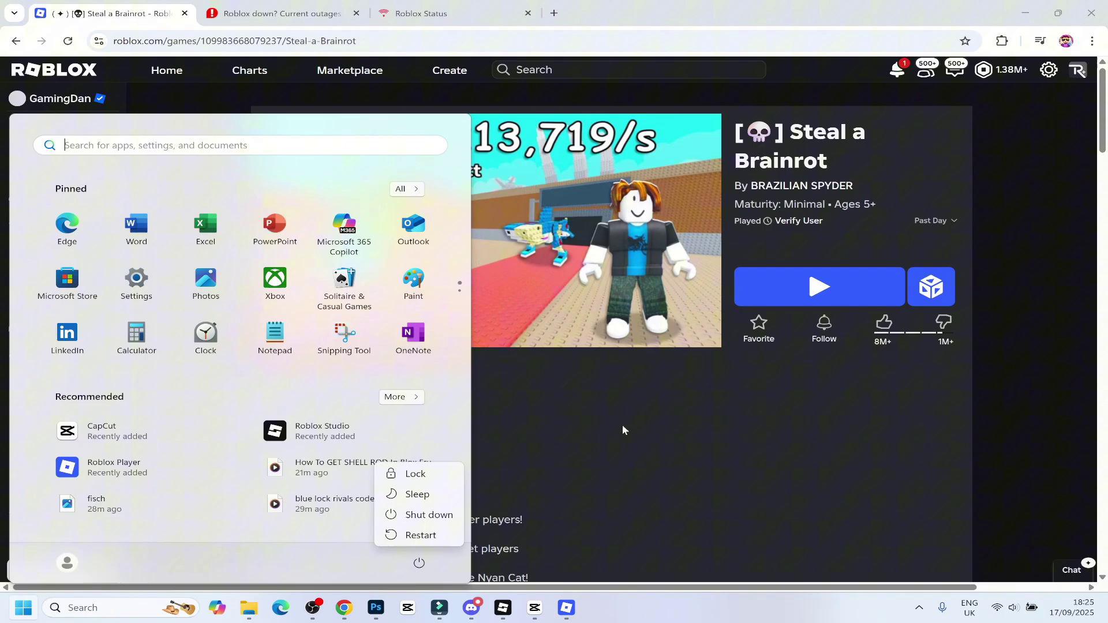
{"action": "key", "text": "Escape"}
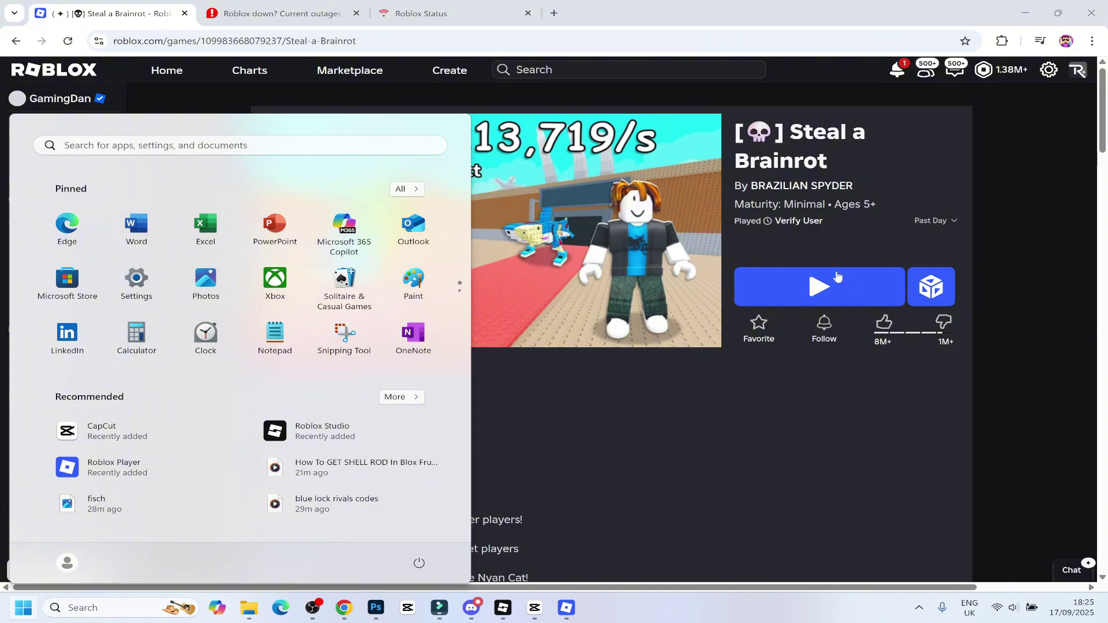
{"action": "left_click", "coordinate": [974, 206]}
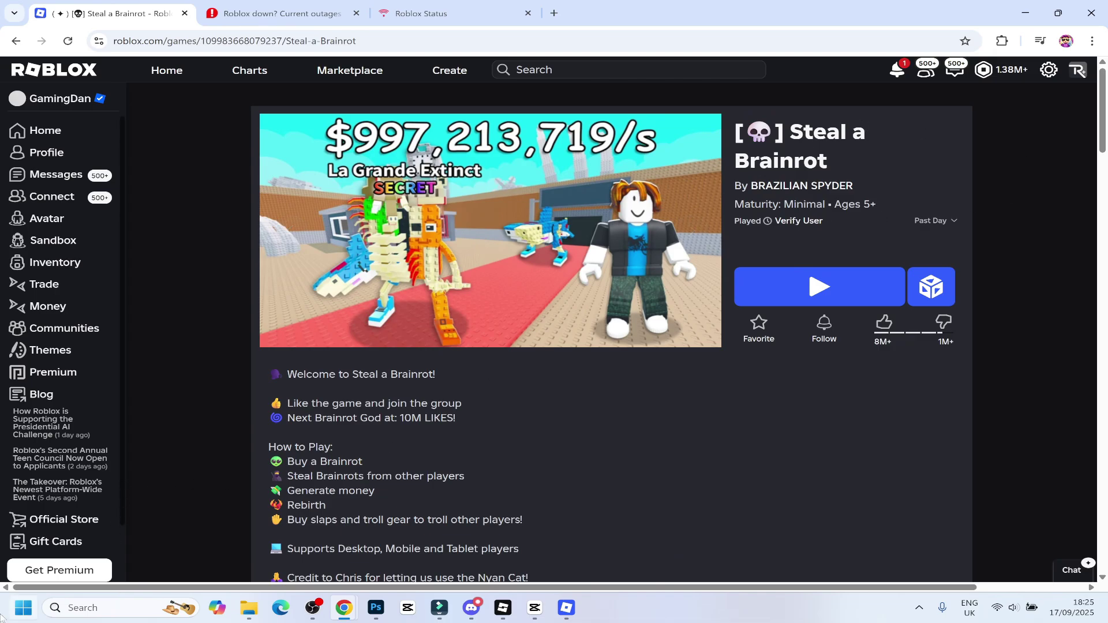
- Open the list of installed apps in Windows Settings
{"action": "left_click", "coordinate": [23, 608]}
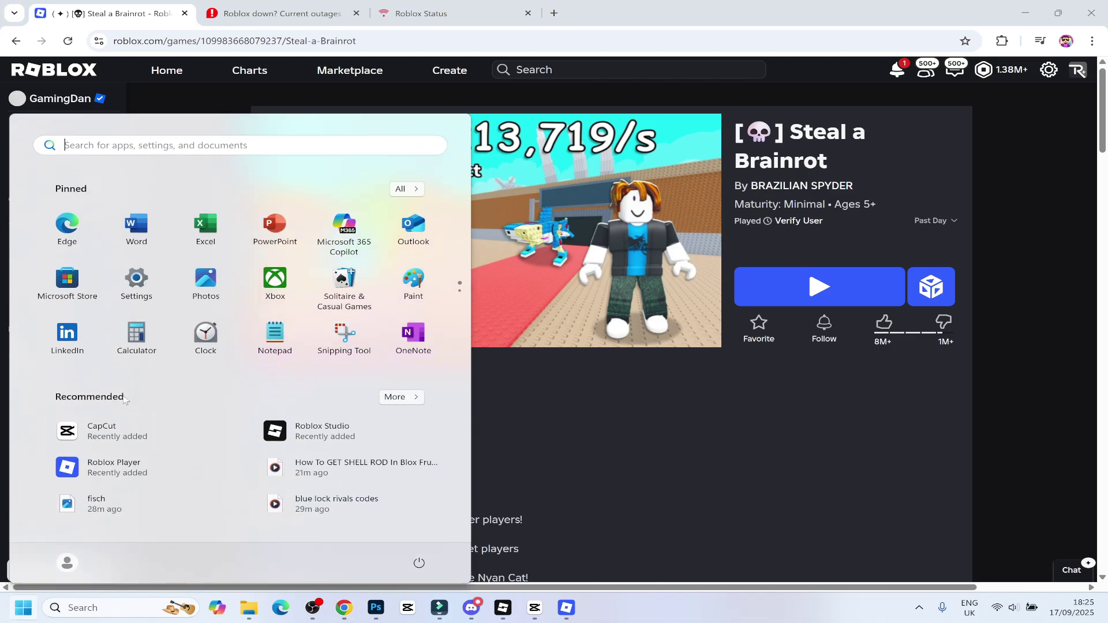
{"action": "left_click", "coordinate": [137, 279]}
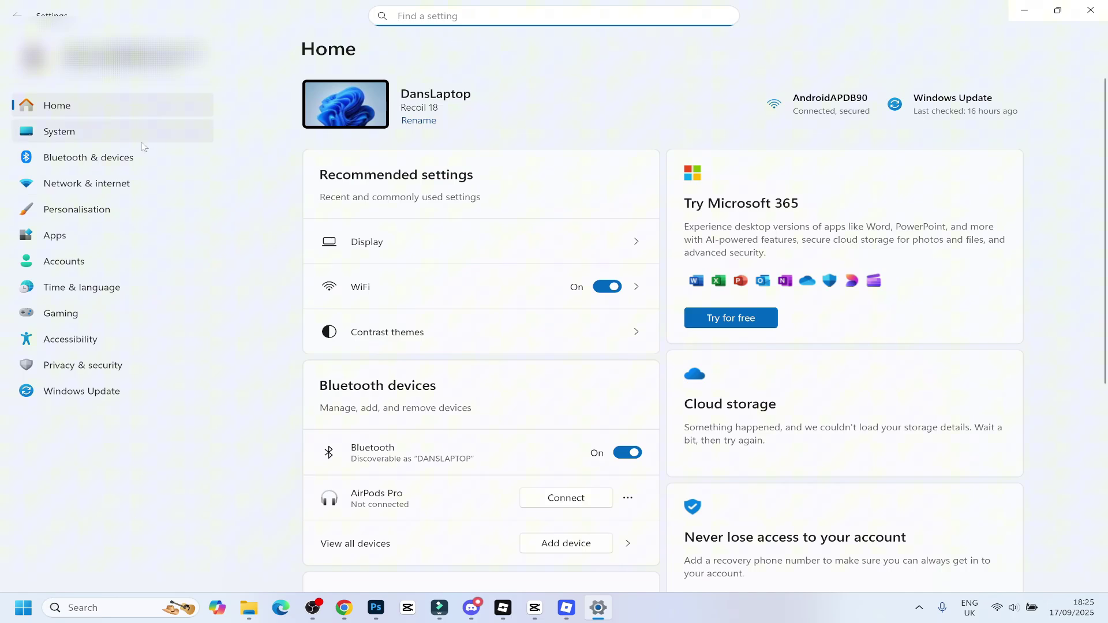
{"action": "left_click", "coordinate": [113, 232]}
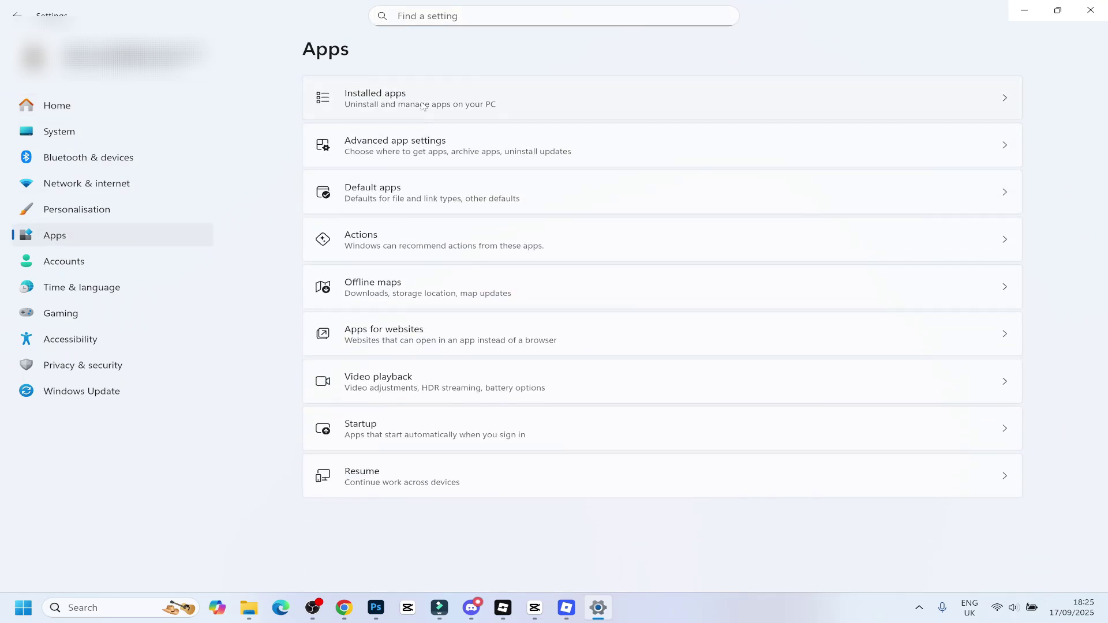
{"action": "left_click", "coordinate": [452, 104]}
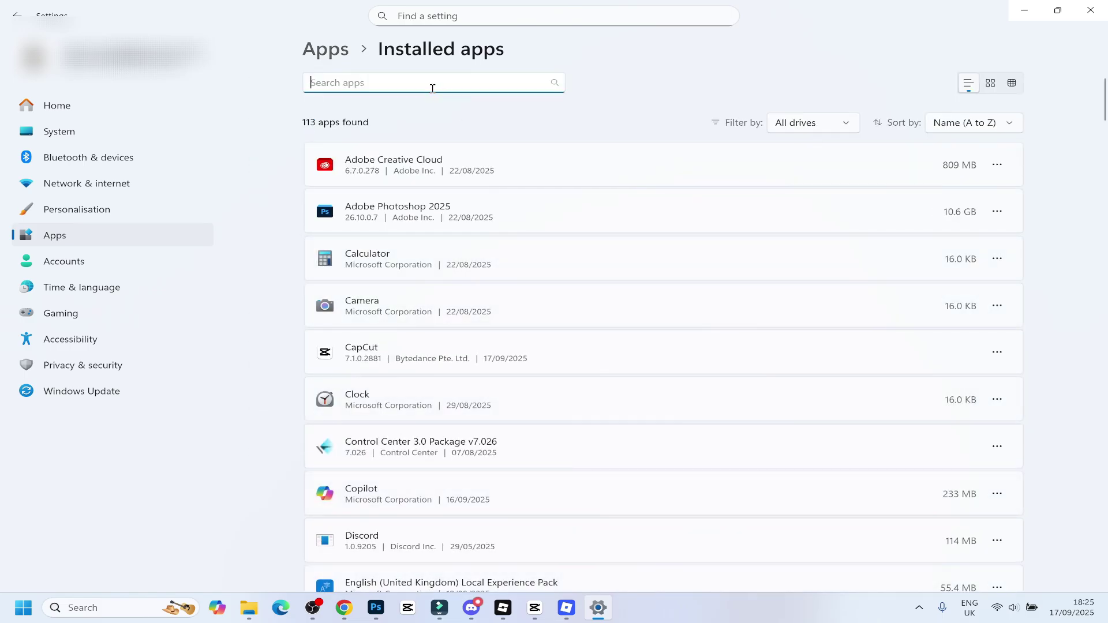
- Search the installed apps for "roblox" and view the uninstall option for Roblox Player without using it
{"action": "type", "text": "roblox"}
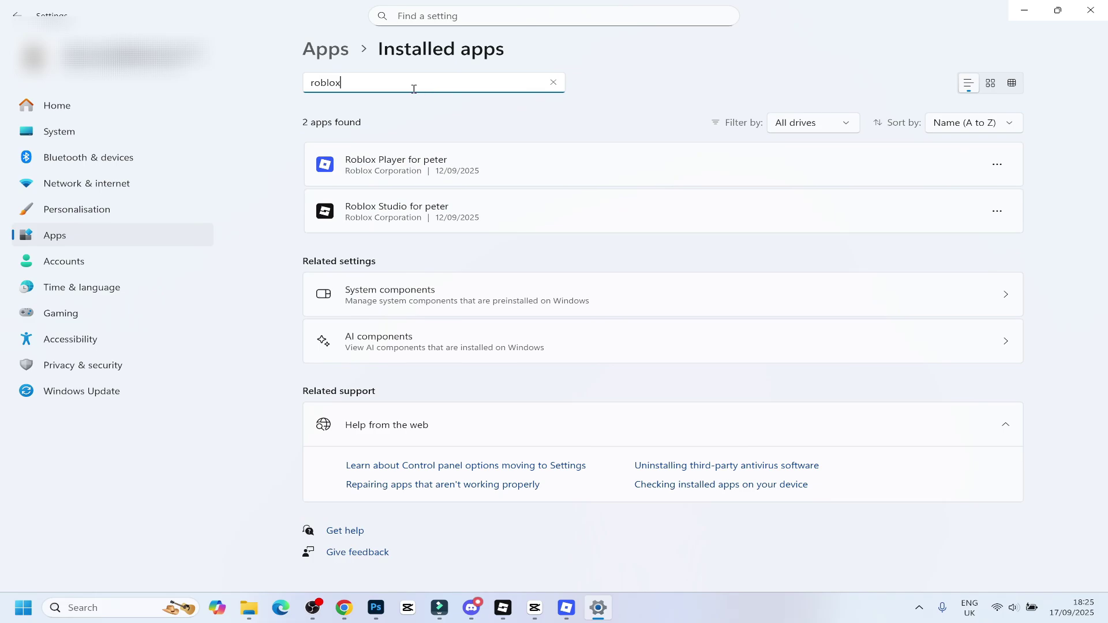
{"action": "left_click", "coordinate": [997, 165]}
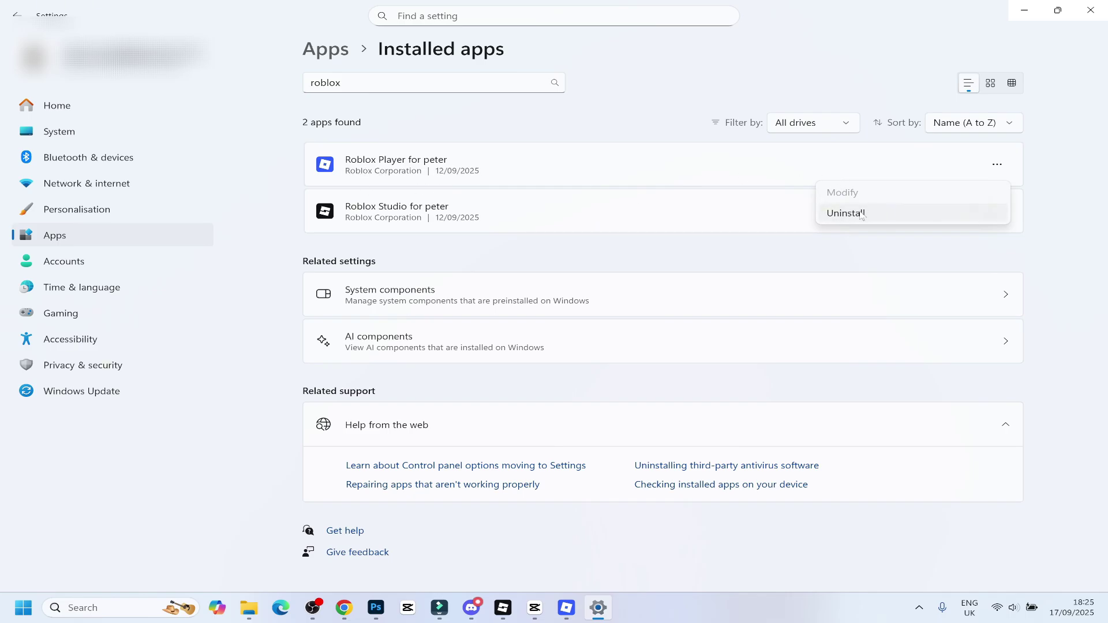
{"action": "left_click", "coordinate": [1038, 269]}
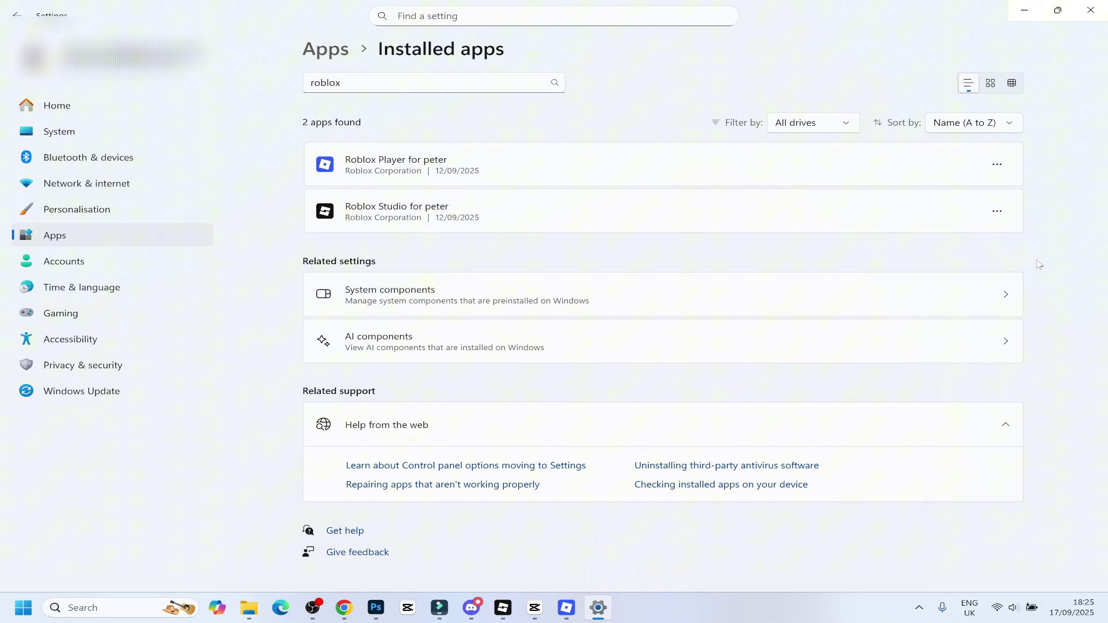
- Open the application data folder by running %appdata, and browse AppData's Local folder in a maximized window
{"action": "key", "text": "super+r"}
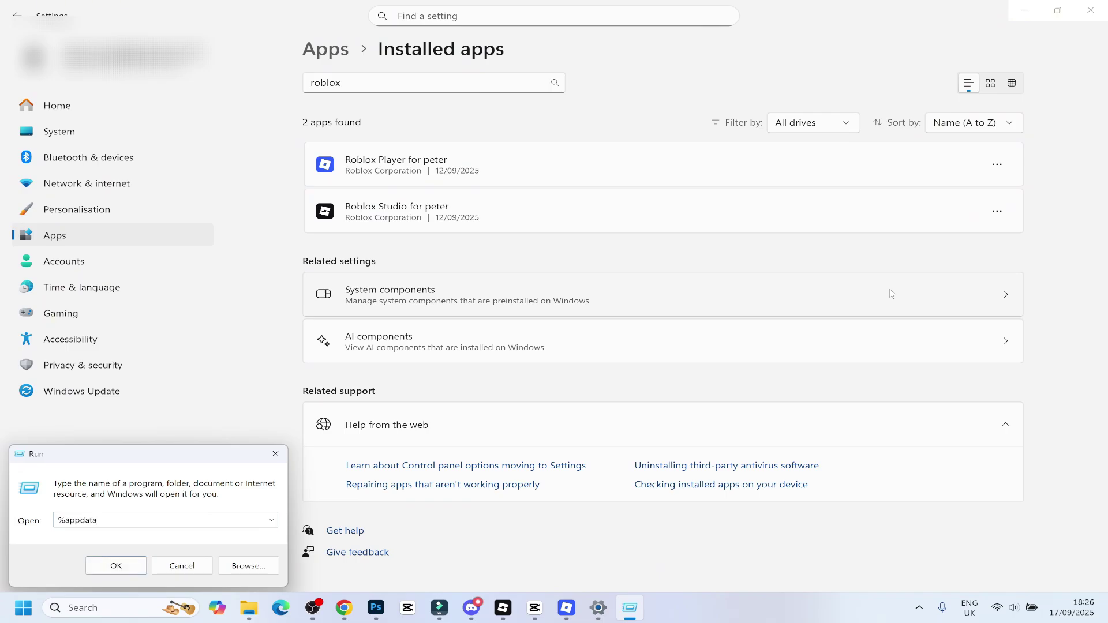
{"action": "left_click", "coordinate": [117, 565]}
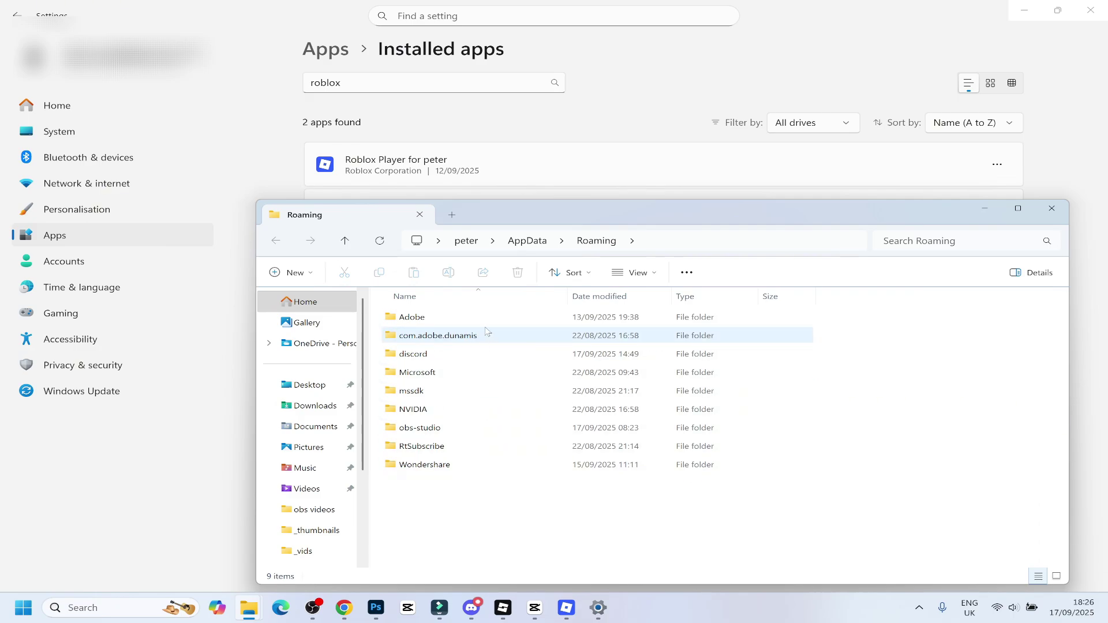
{"action": "left_click", "coordinate": [527, 241]}
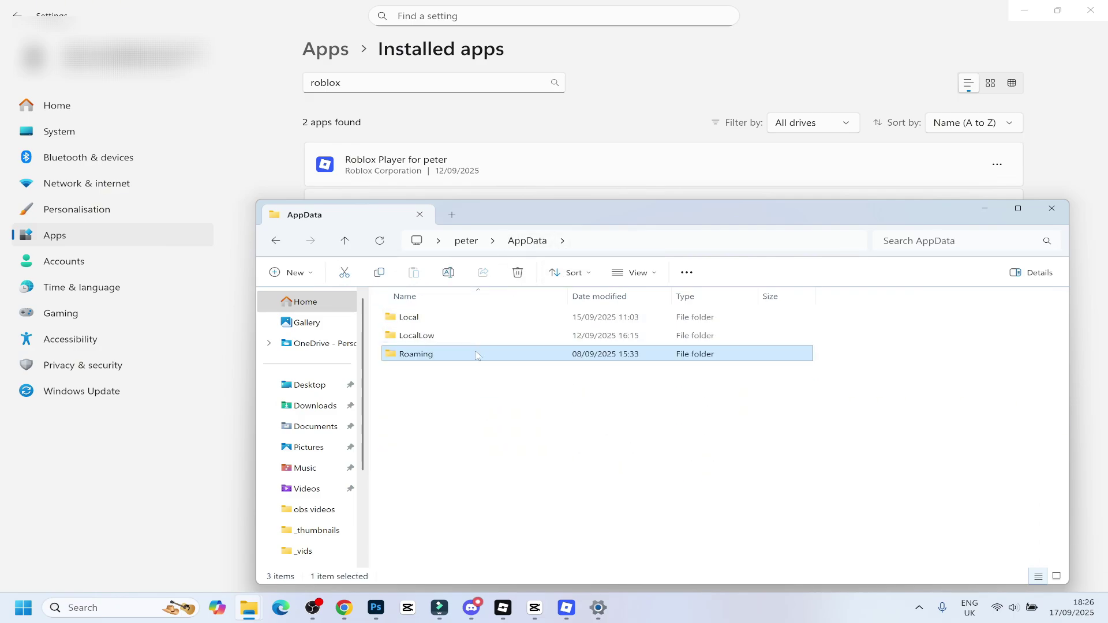
{"action": "double_click", "coordinate": [448, 317]}
{"action": "scroll", "coordinate": [506, 430], "scroll_direction": "down", "scroll_amount": 5}
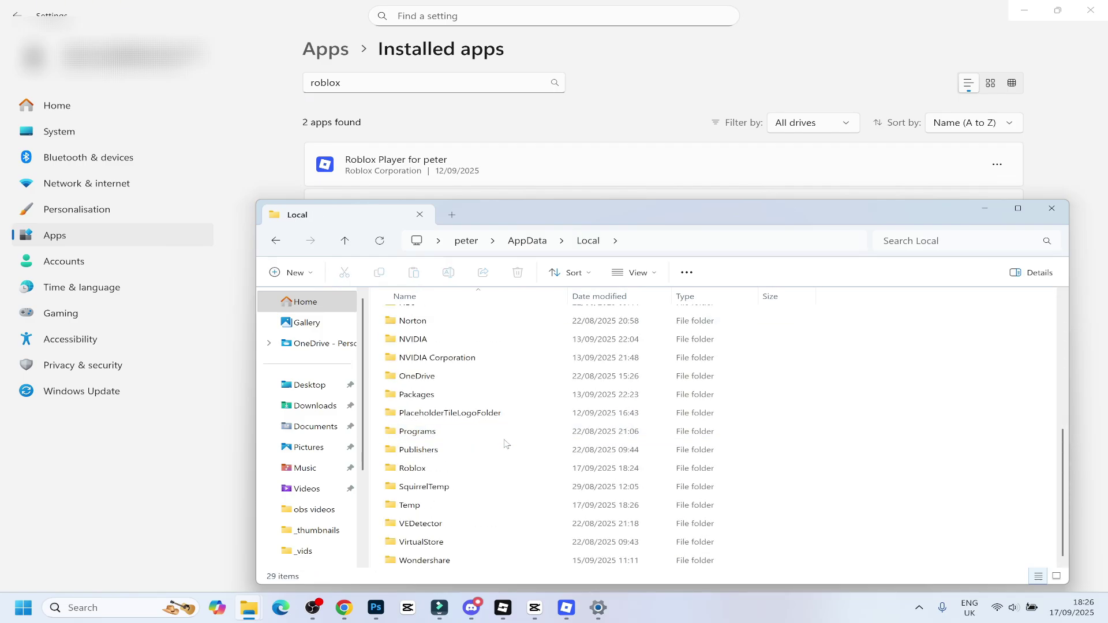
{"action": "scroll", "coordinate": [475, 403], "scroll_direction": "up", "scroll_amount": 2}
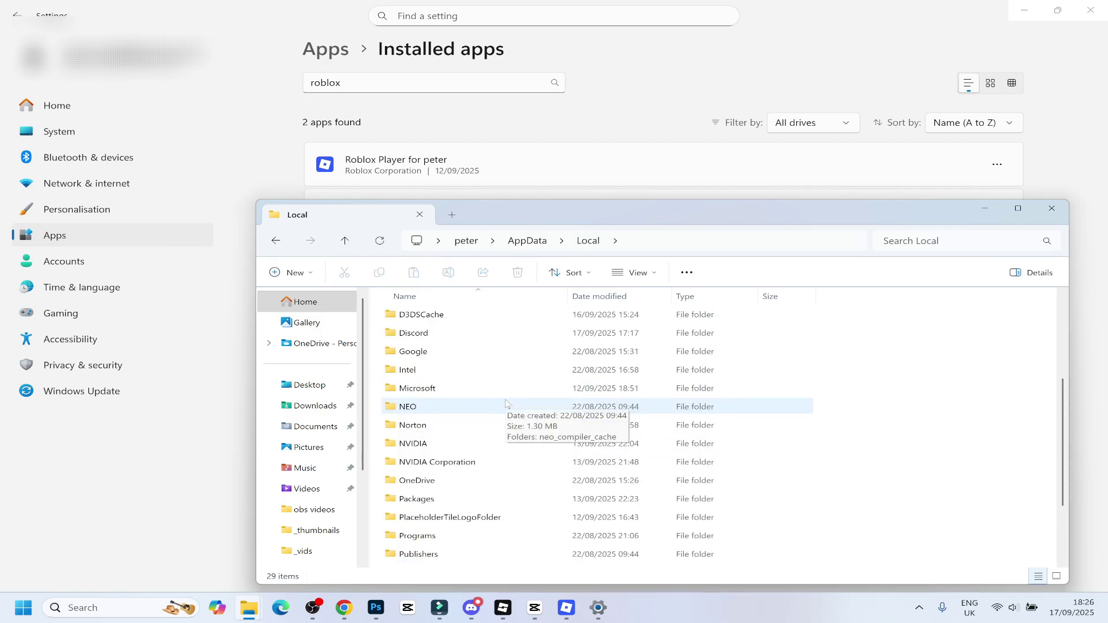
{"action": "left_click_drag", "start_coordinate": [763, 211], "coordinate": [602, 20]}
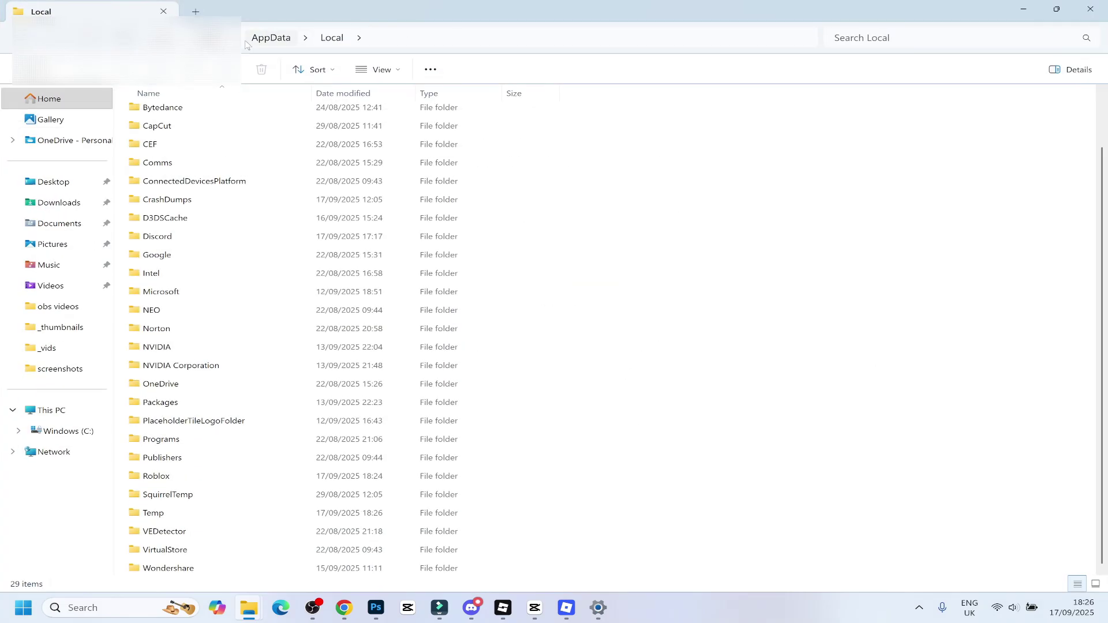
- Browse the contents of the LocalLow folder inside AppData
{"action": "left_click", "coordinate": [269, 38]}
{"action": "double_click", "coordinate": [240, 128]}
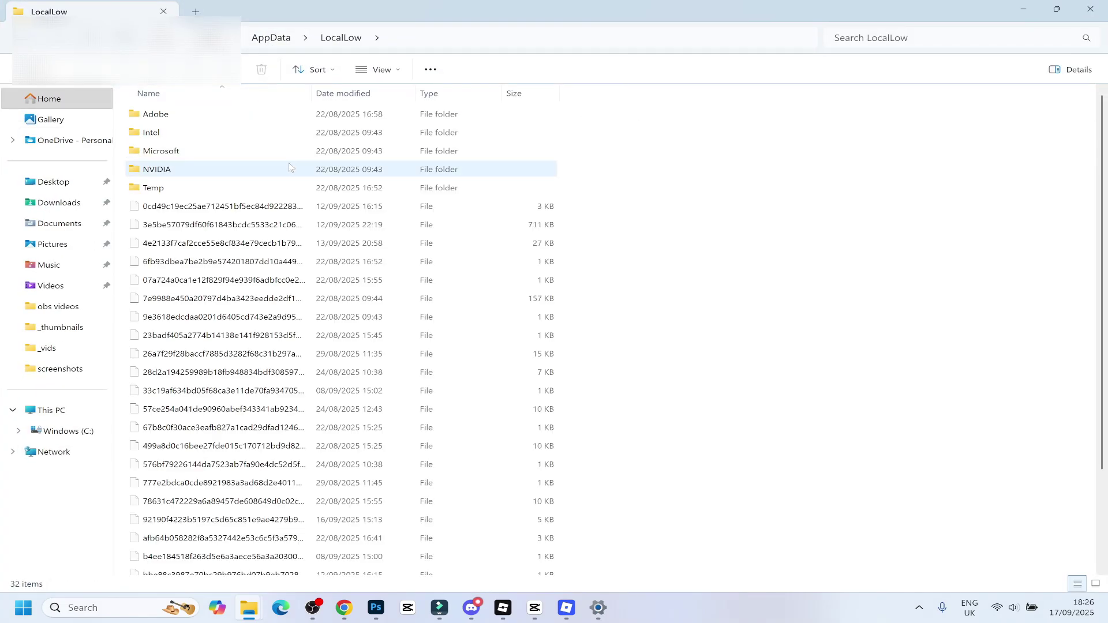
{"action": "scroll", "coordinate": [312, 217], "scroll_direction": "down", "scroll_amount": 2}
{"action": "scroll", "coordinate": [312, 277], "scroll_direction": "up", "scroll_amount": 3}
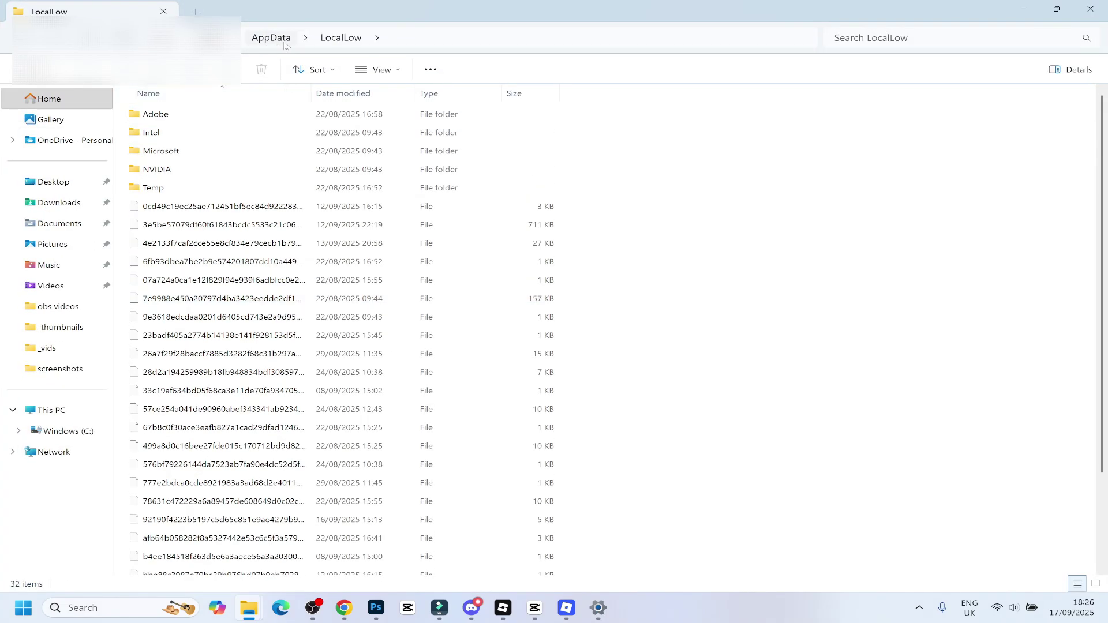
- Search the whole AppData folder for "roblox"
{"action": "left_click", "coordinate": [277, 40]}
{"action": "left_click", "coordinate": [921, 41]}
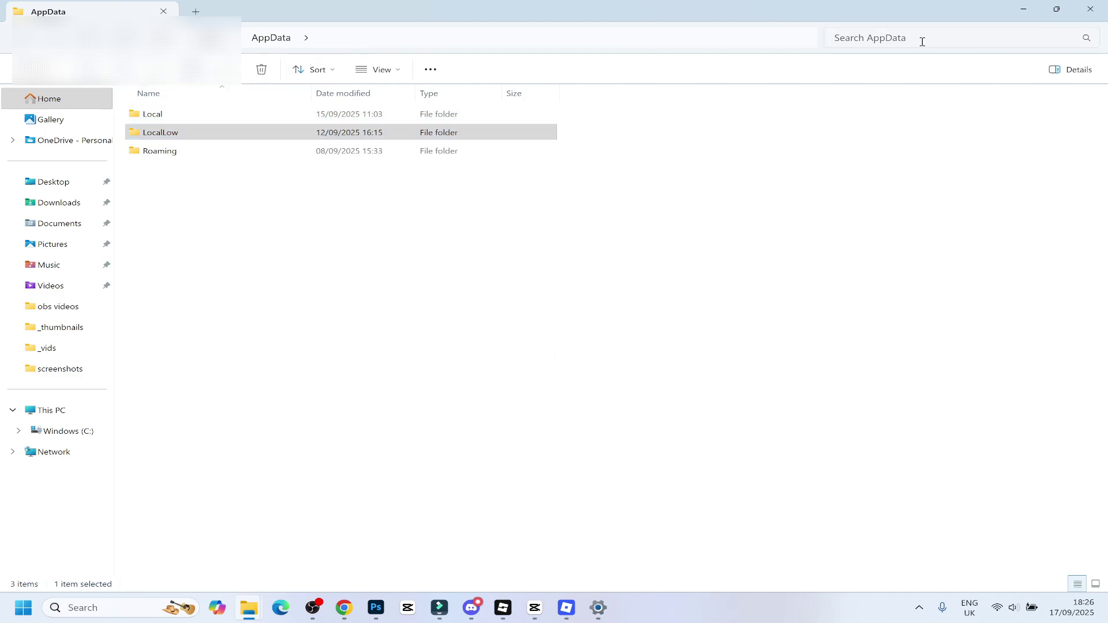
{"action": "type", "text": "roblox"}
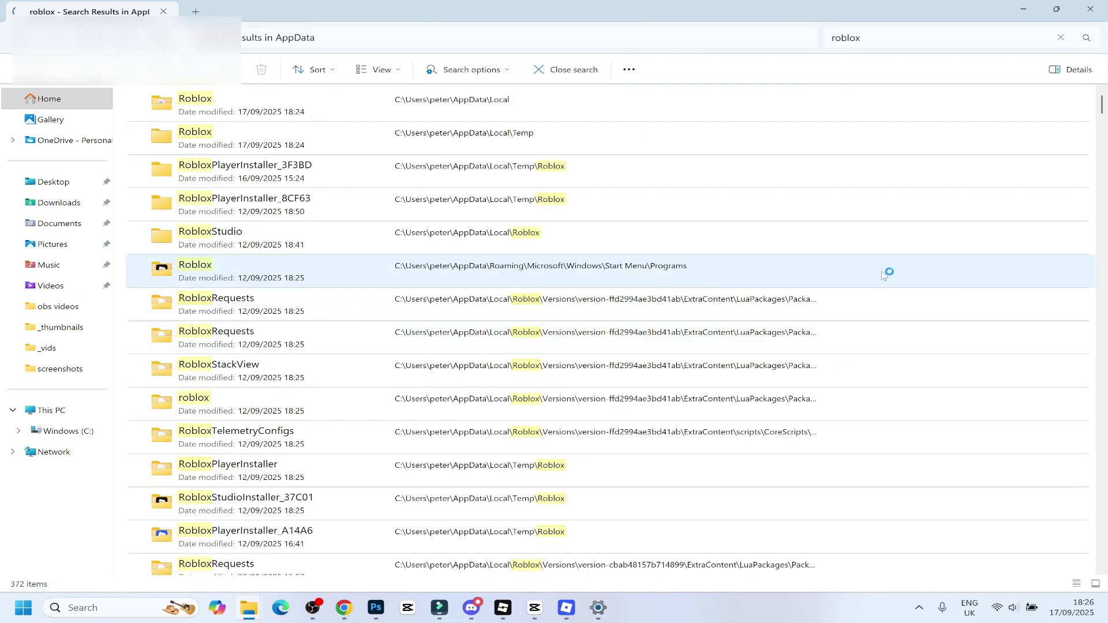
- Leave the file search and switch back to the Steal a Brainrot page in Chrome
{"action": "key", "text": "alt+Tab"}
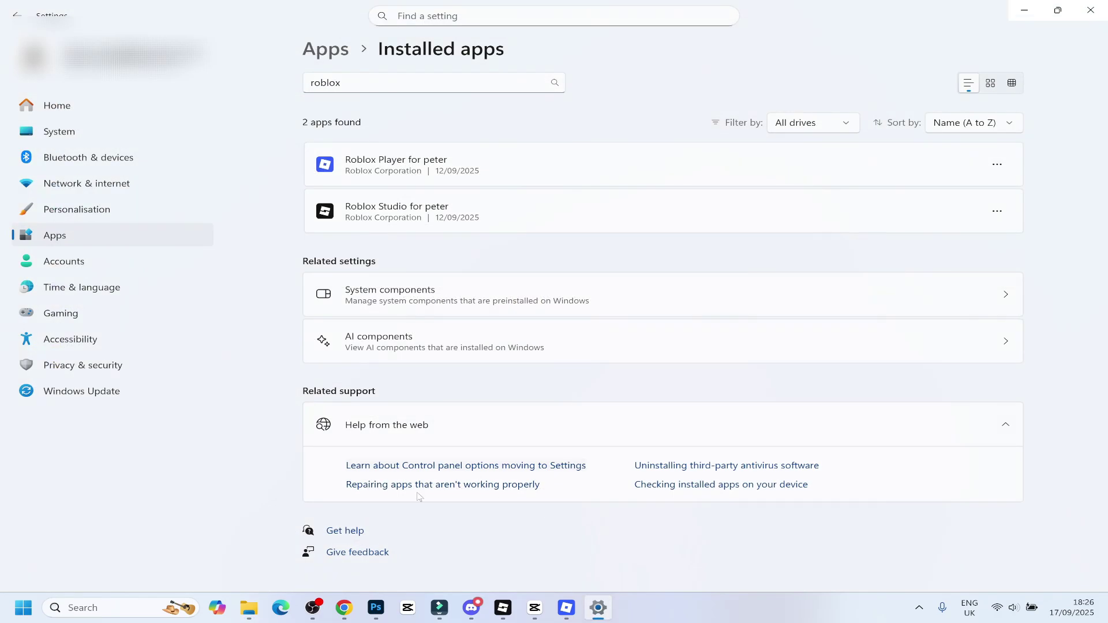
{"action": "mouse_move", "coordinate": [345, 605]}
{"action": "left_click", "coordinate": [432, 574]}
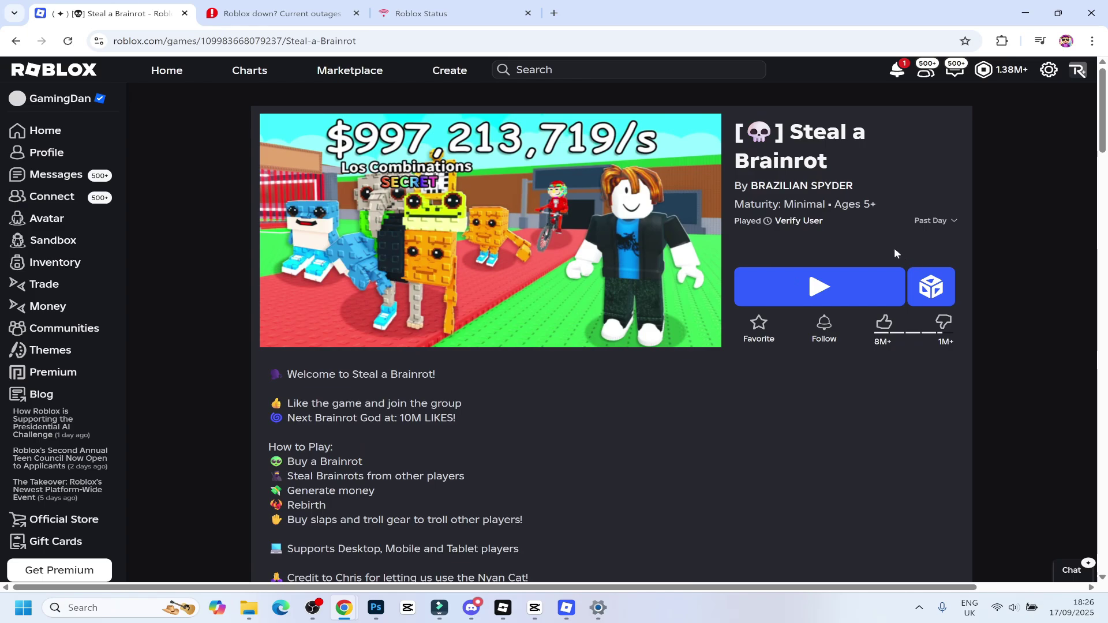
{"action": "left_click", "coordinate": [312, 607]}
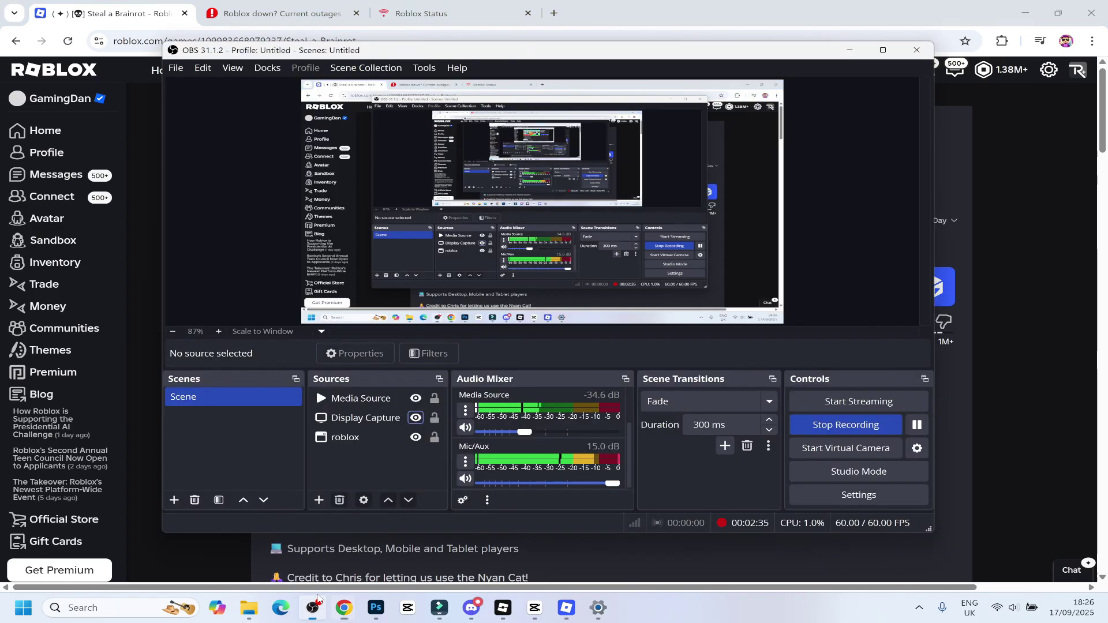
{"action": "left_click", "coordinate": [1040, 448]}
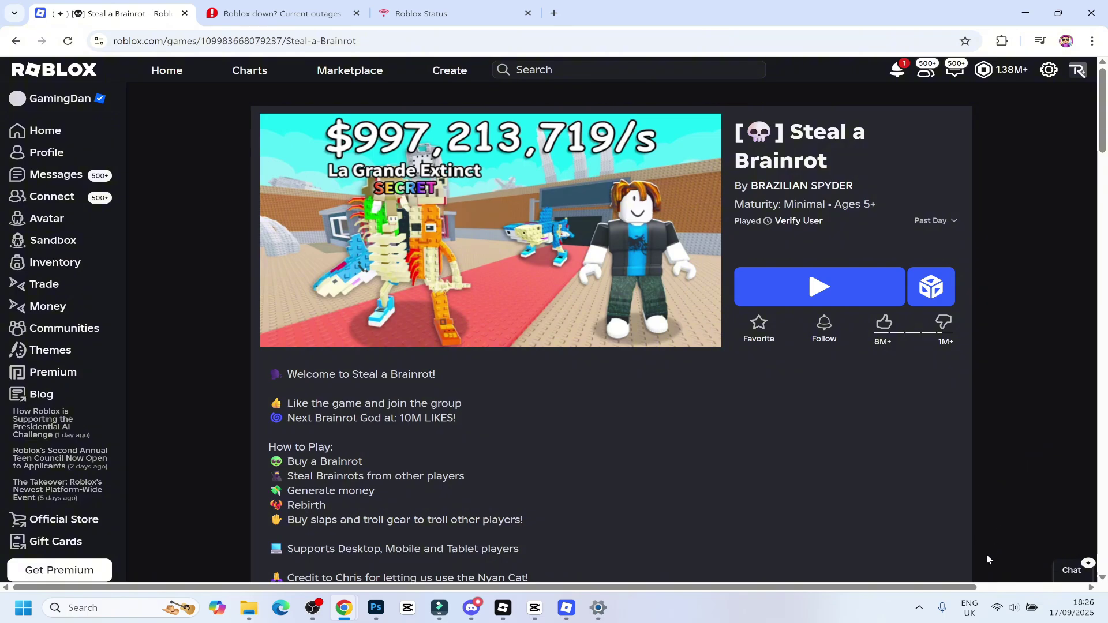
- Switch to the running Steal a Brainrot game and run the character across the map to the player's own base
{"action": "left_click", "coordinate": [566, 607]}
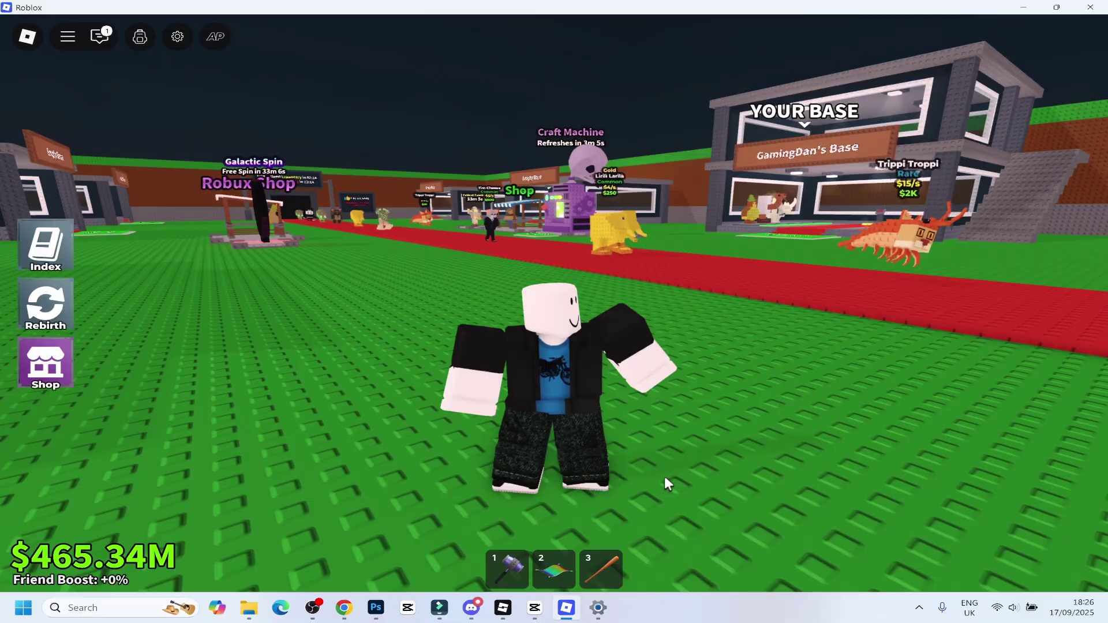
{"action": "key", "text": "s"}
{"action": "right_click", "coordinate": [654, 461]}
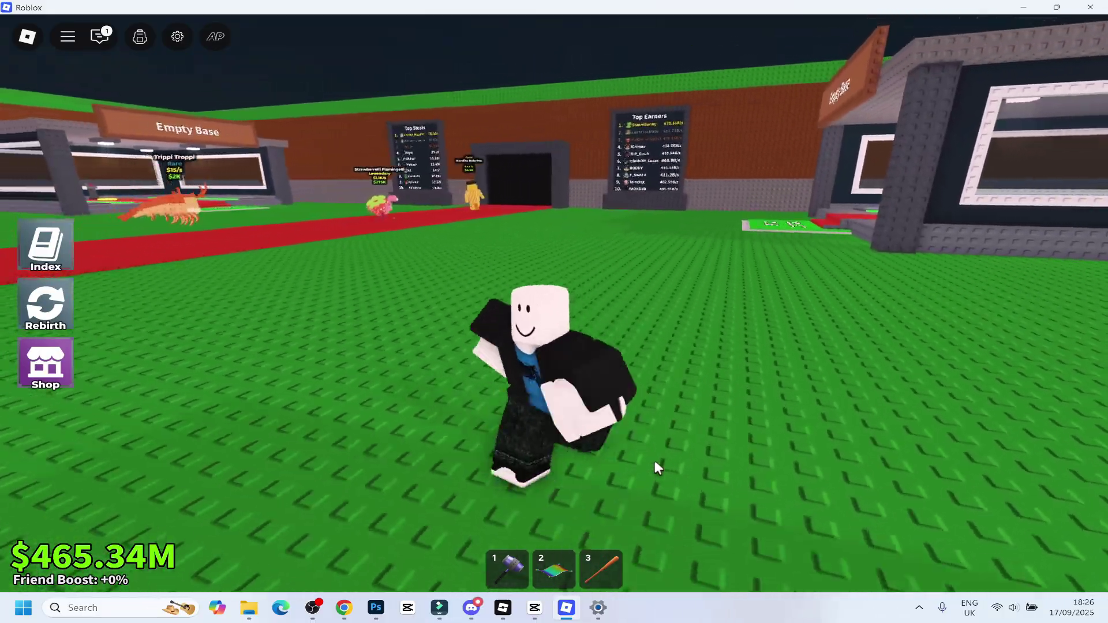
{"action": "key", "text": "w"}
{"action": "key", "text": "w"}
{"action": "right_click", "coordinate": [655, 461]}
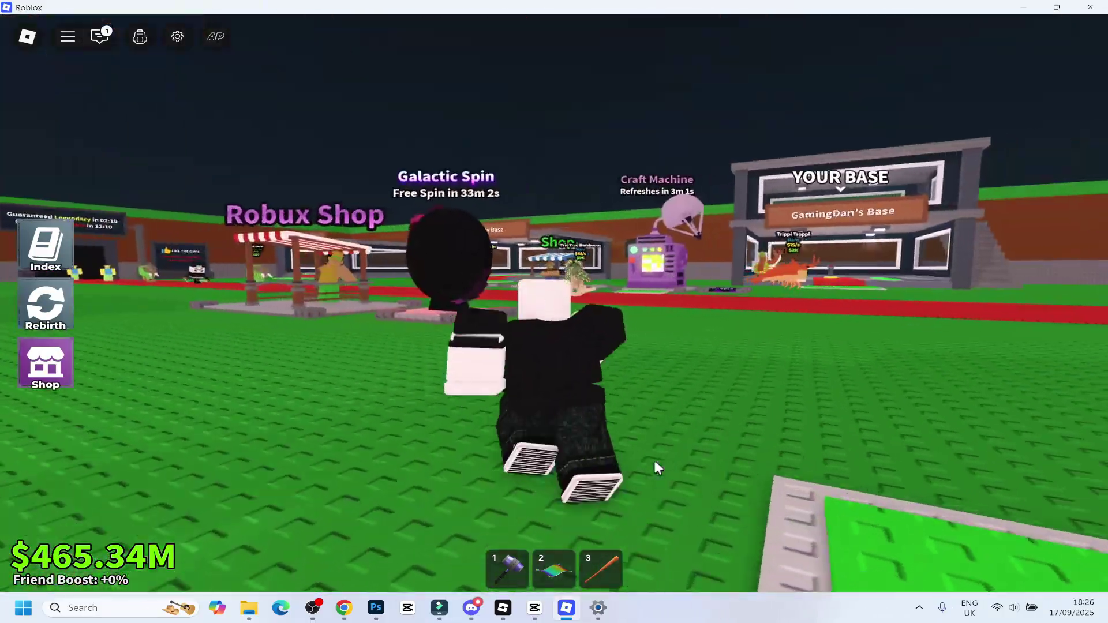
{"action": "key", "text": "w"}
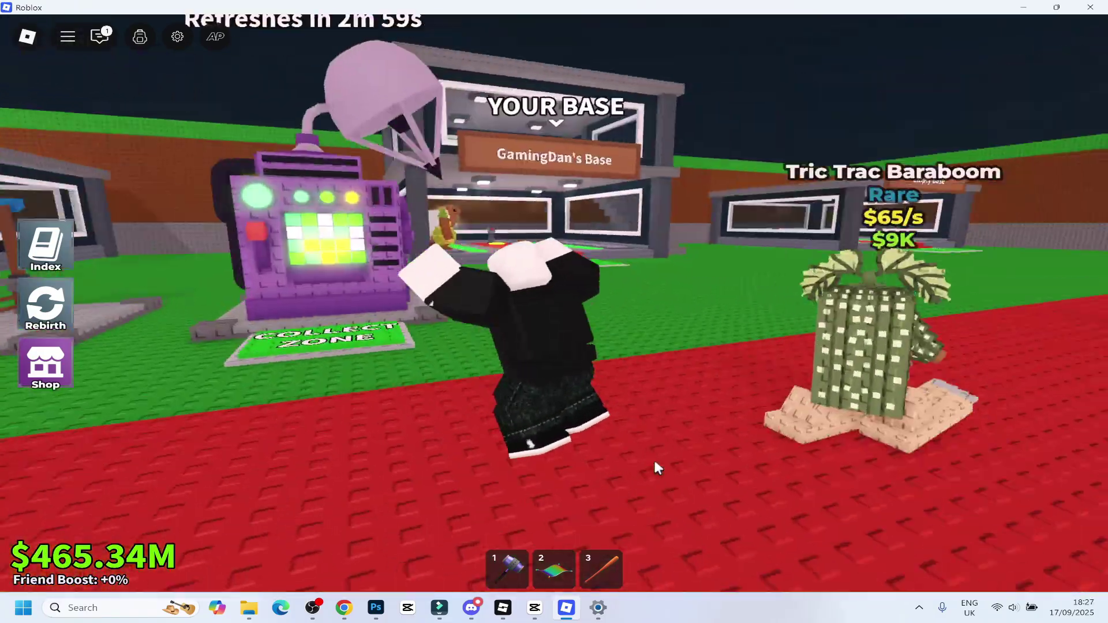
{"action": "key", "text": "w"}
{"action": "key", "text": "s"}
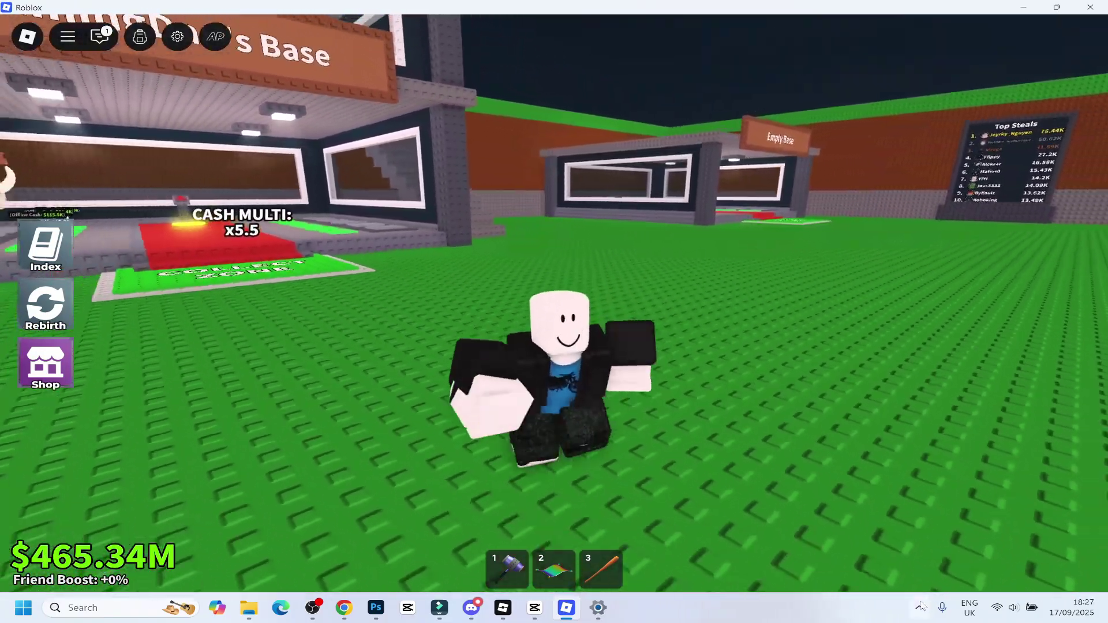
- Display the NVIDIA tray icon's shortcuts to the NVIDIA App and NVIDIA Control Panel, and dismiss them
{"action": "left_click", "coordinate": [919, 608]}
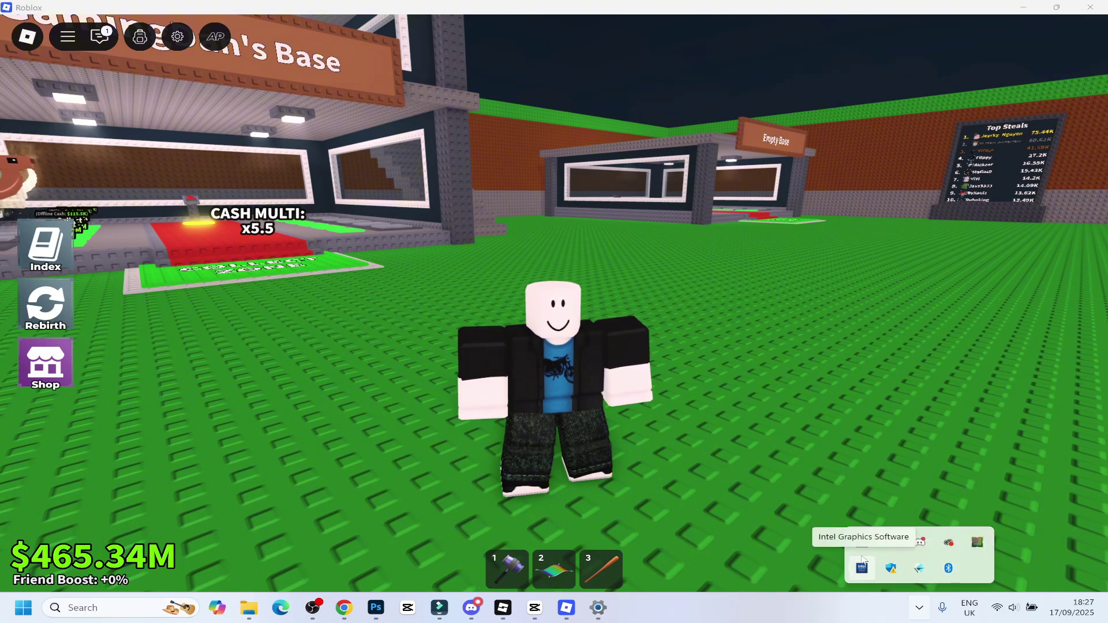
{"action": "right_click", "coordinate": [867, 541]}
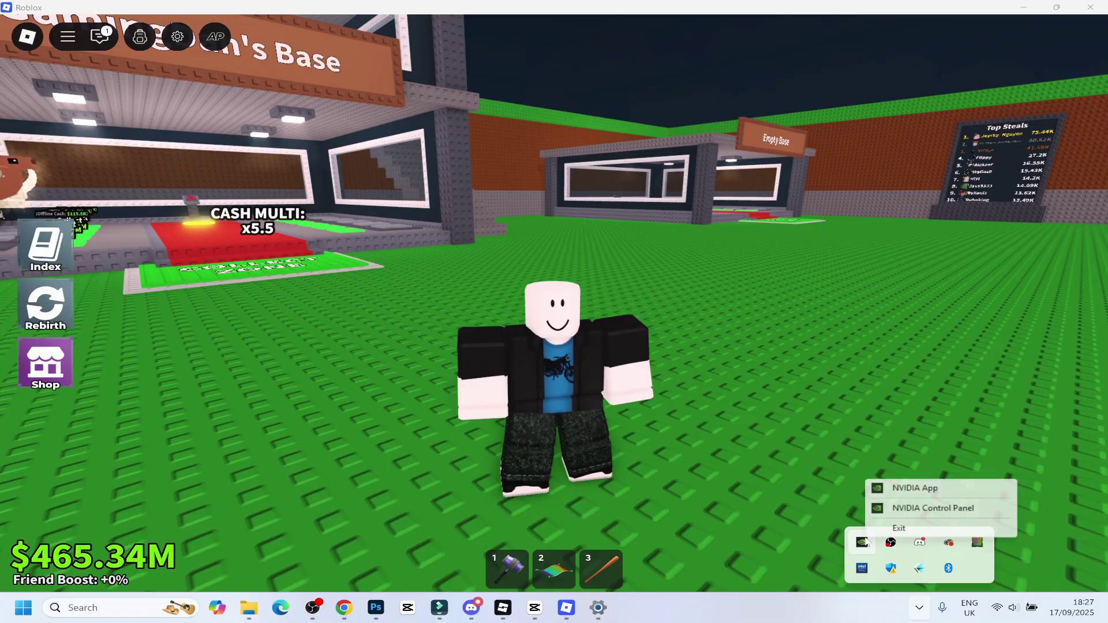
{"action": "left_click", "coordinate": [958, 408]}
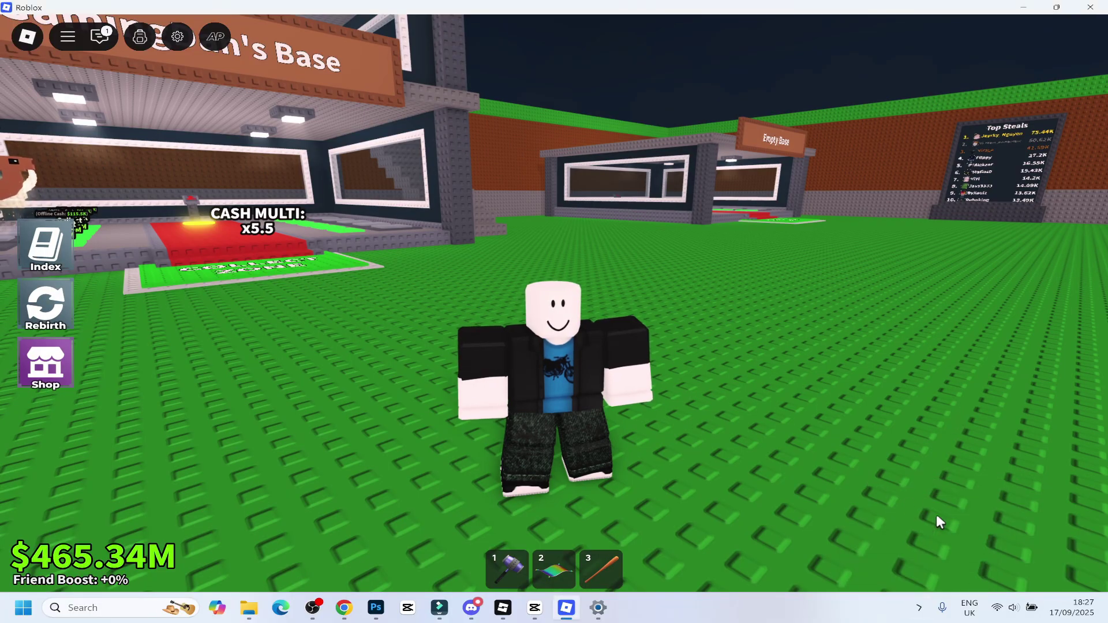
- Run the character through the player's base, passing over the green pads to collect the brainrots' cash
{"action": "key", "text": "w"}
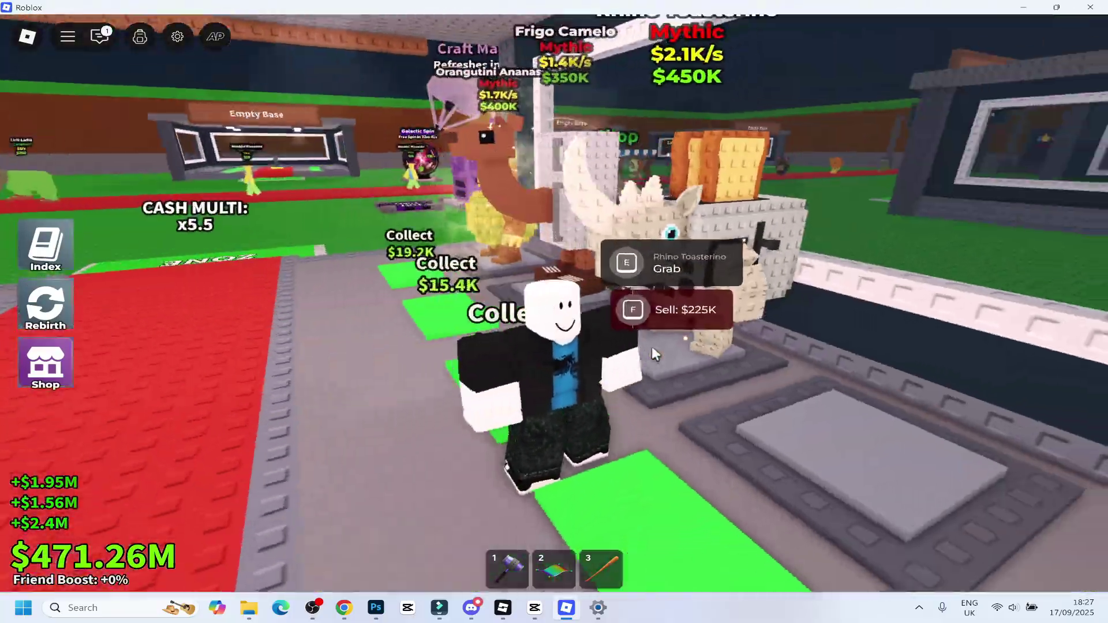
{"action": "key", "text": "w"}
{"action": "key", "text": "w"}
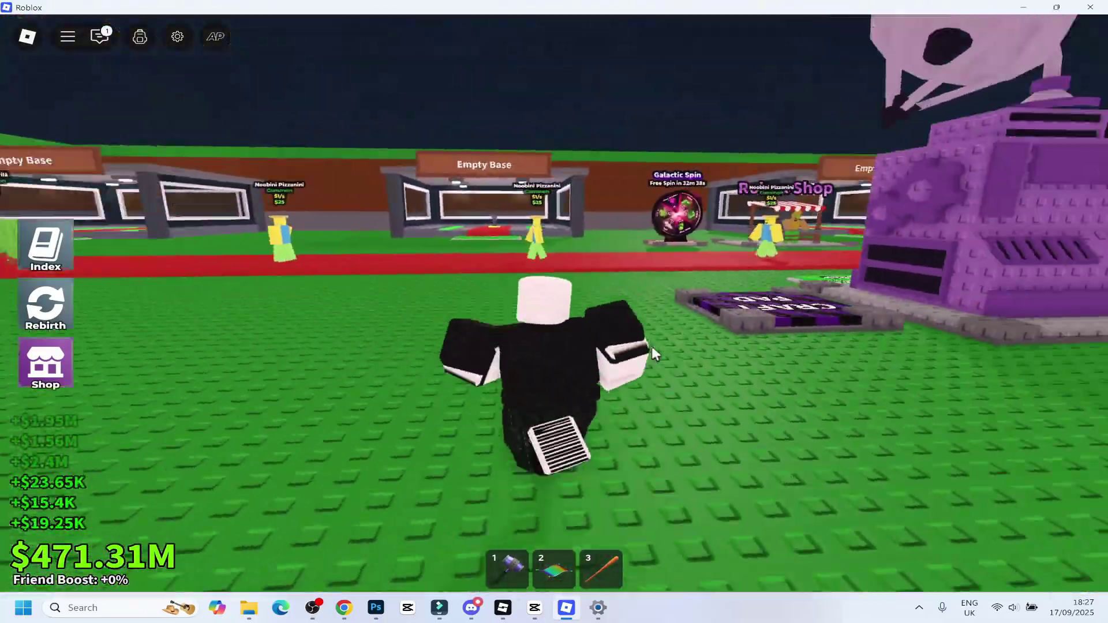
{"action": "key", "text": "w"}
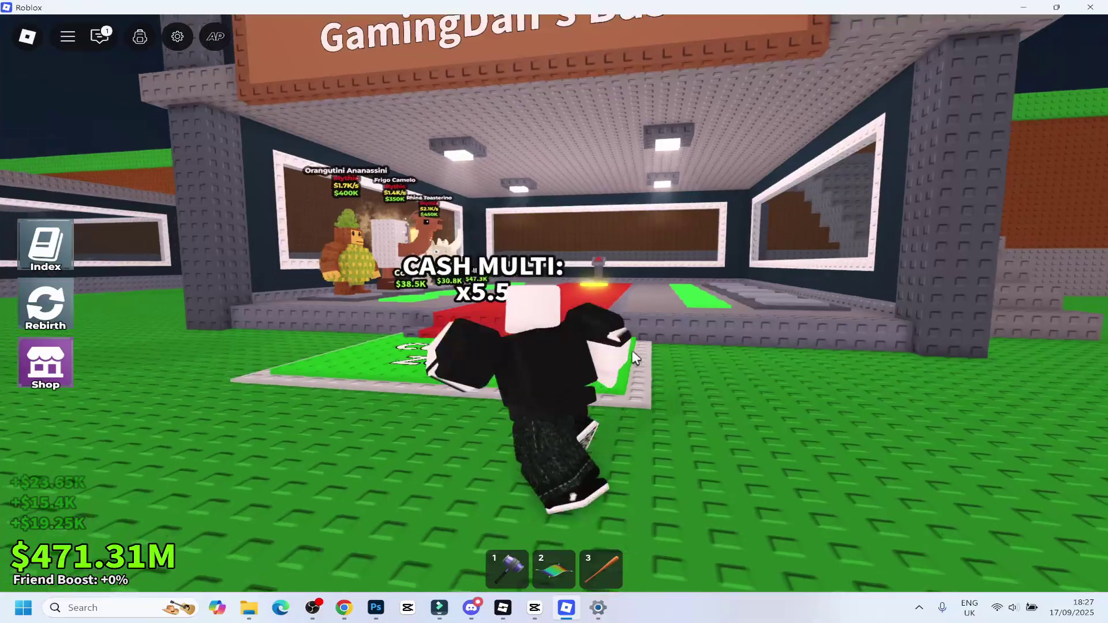
{"action": "key", "text": "w"}
{"action": "key", "text": "space"}
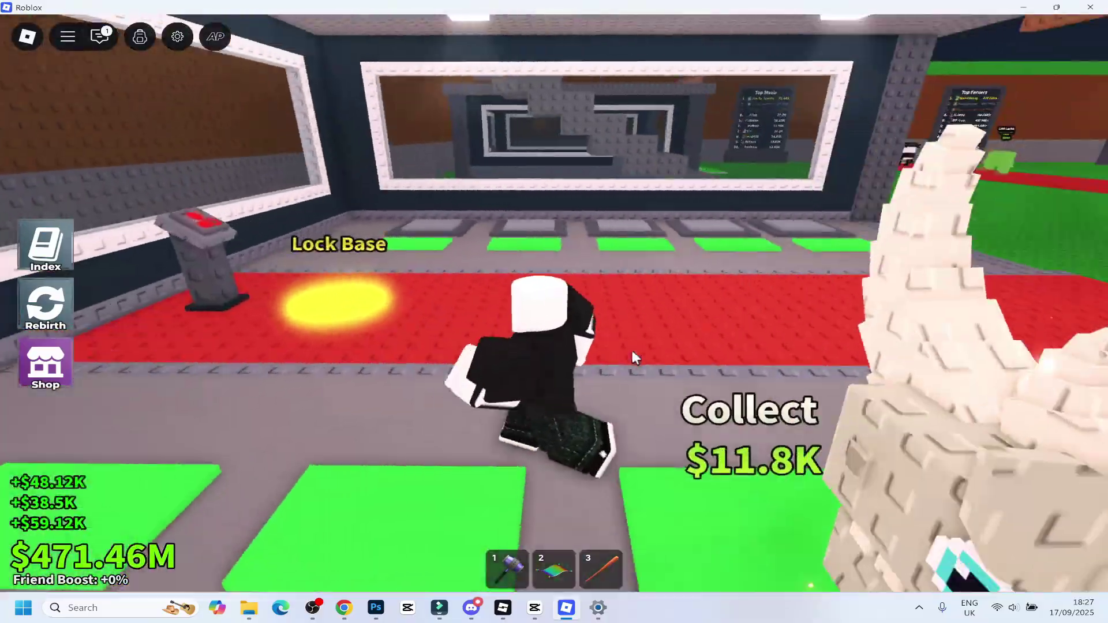
{"action": "key", "text": "s"}
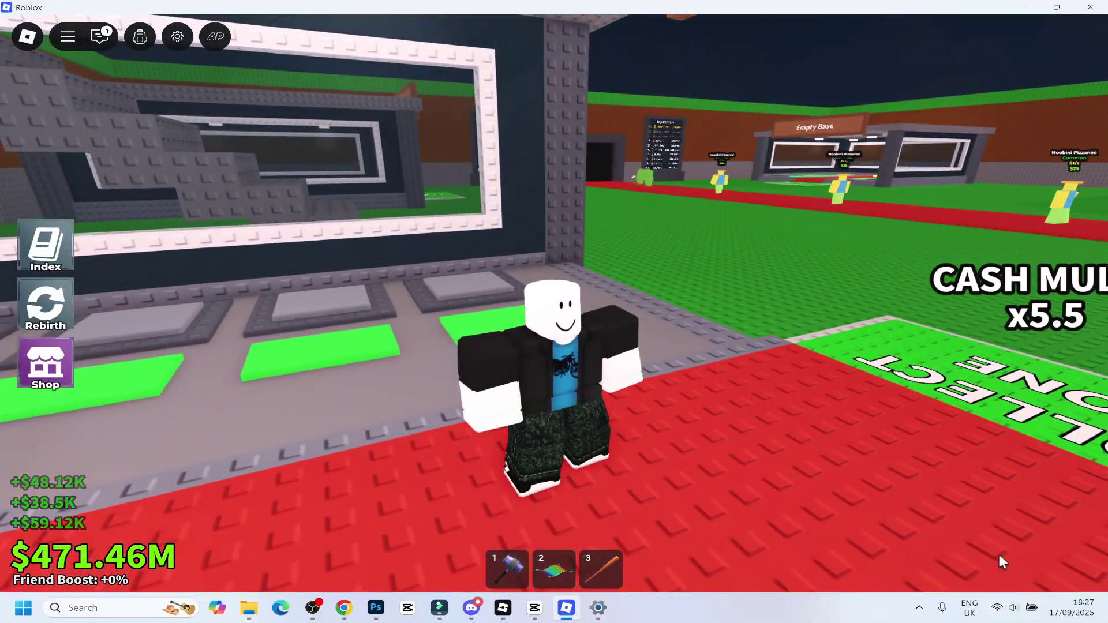
- Move the character out of the base onto the grass beside it
{"action": "key", "text": "w"}
{"action": "key", "text": "space"}
{"action": "key", "text": "s"}
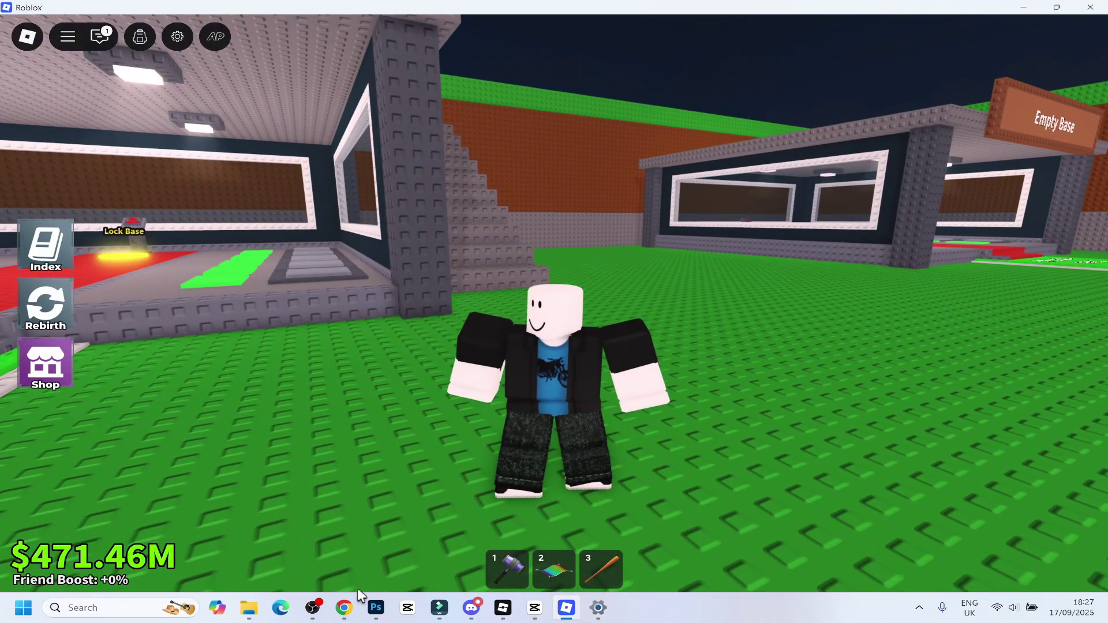
- Search Windows for "roblox" and launch the Roblox player to its Home page
{"action": "left_click", "coordinate": [83, 608]}
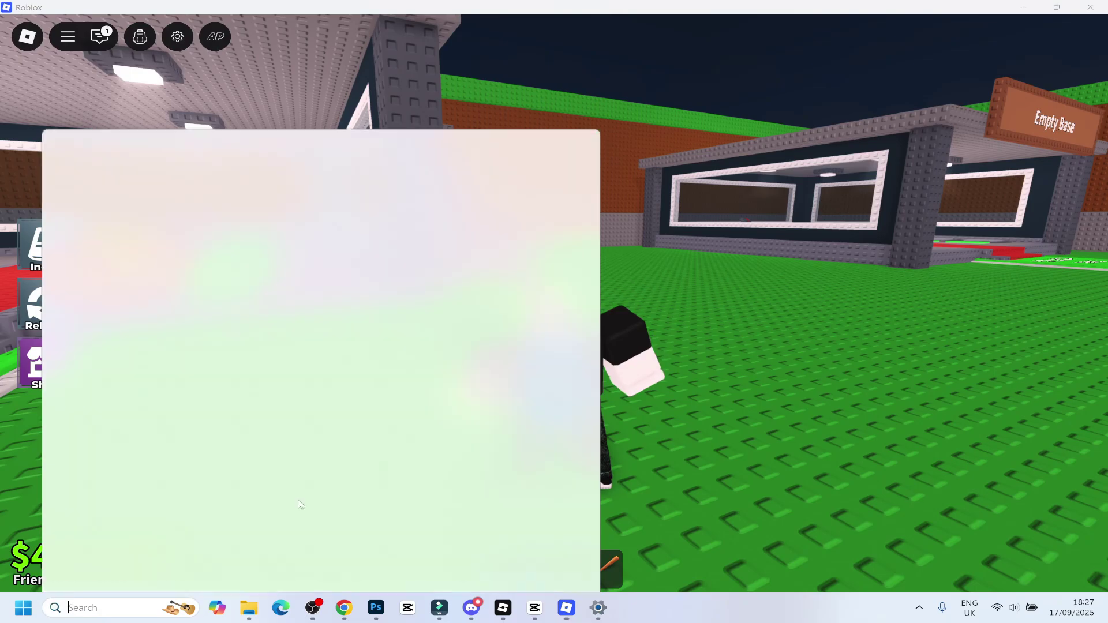
{"action": "type", "text": "roblox"}
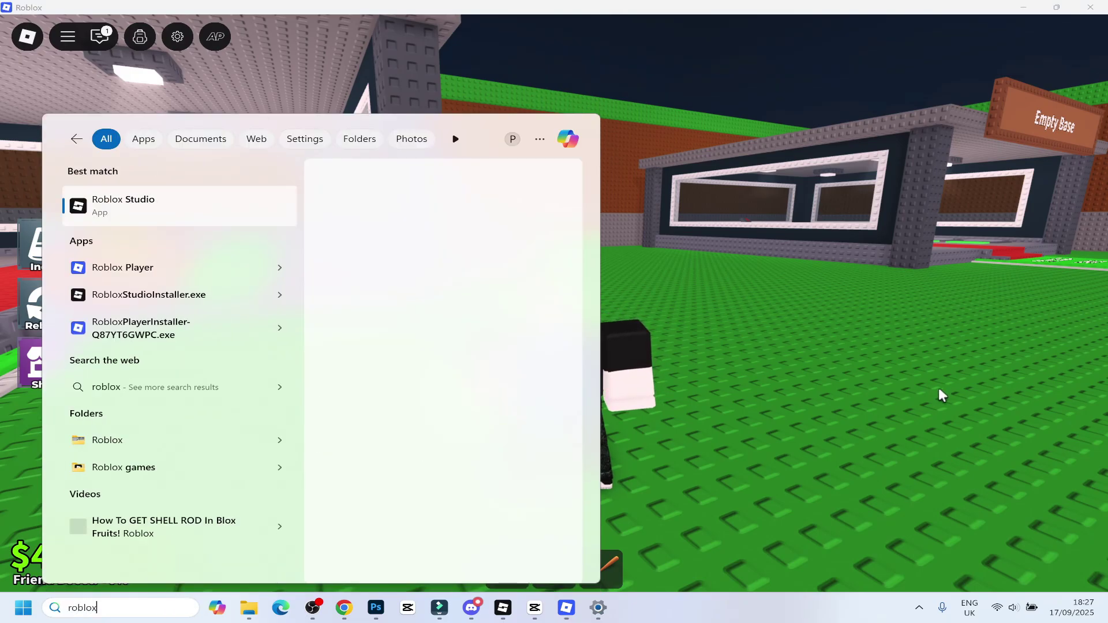
{"action": "key", "text": "Escape"}
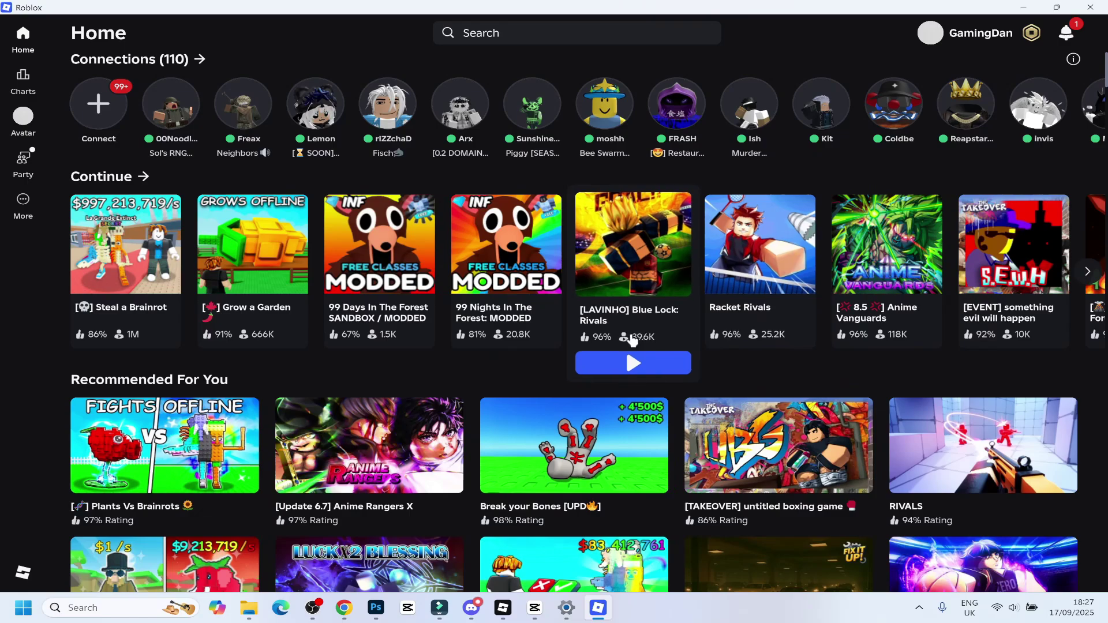
{"action": "mouse_move", "coordinate": [612, 445]}
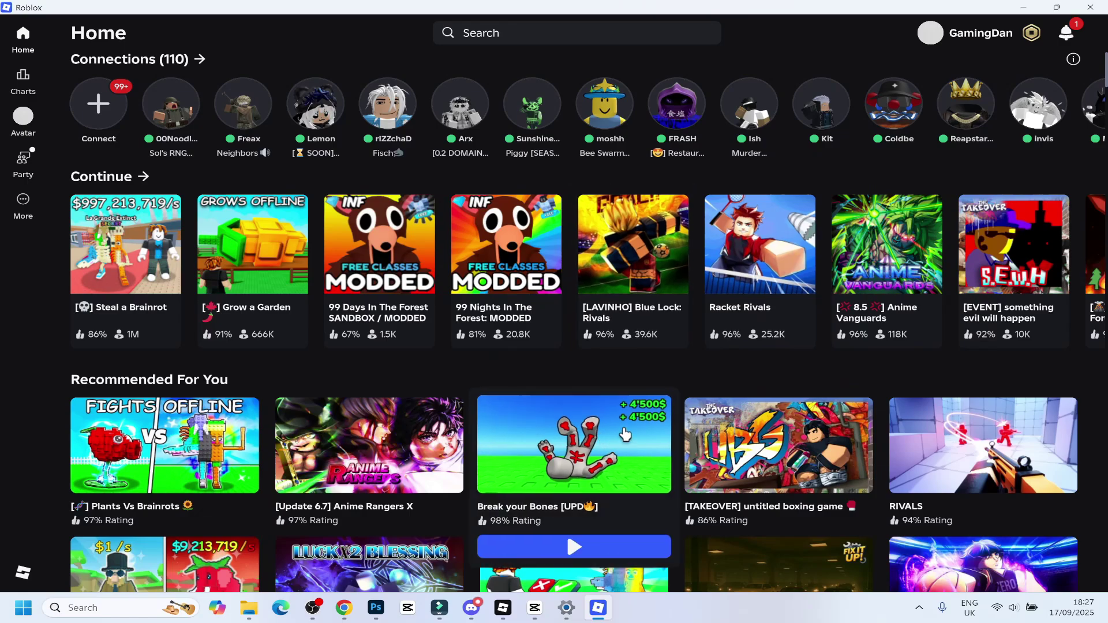